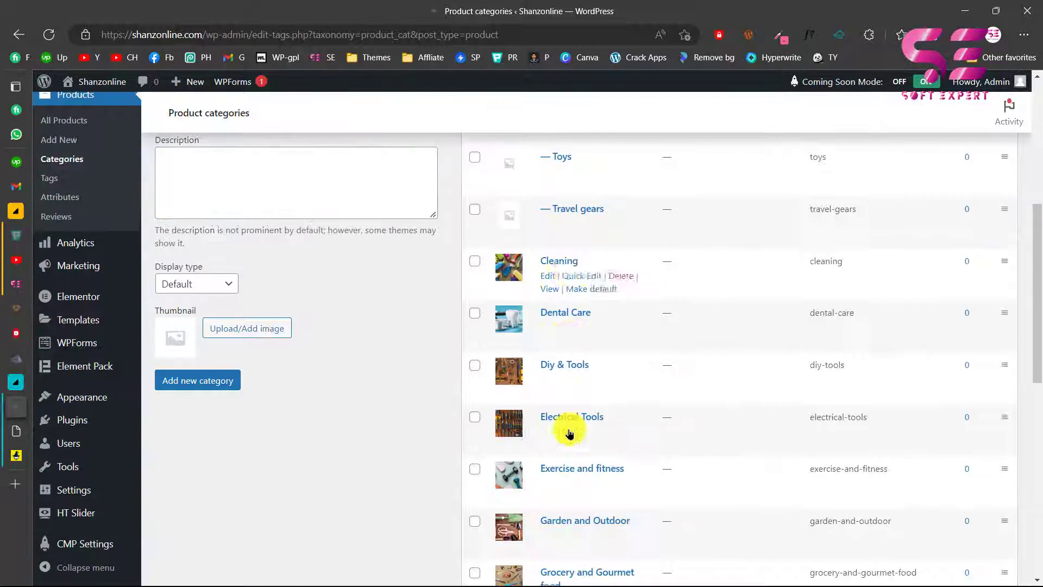
- Switch to the Elementor WOO page and scroll through its categories grid, slider, products grid and list
left_click(15, 431)
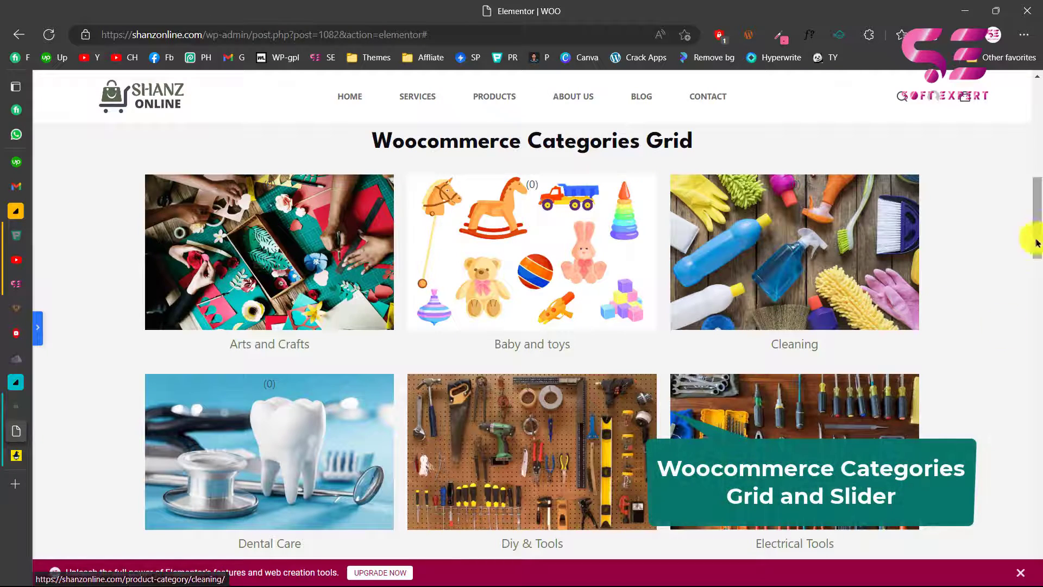
scroll(405, 233, "down", 6)
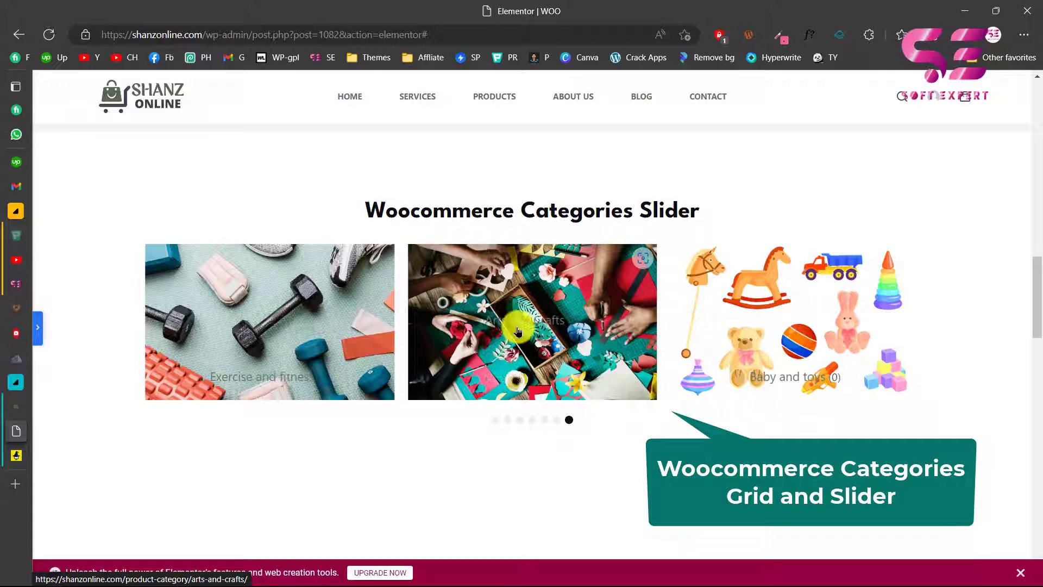
left_click_drag(1035, 277, 1036, 361)
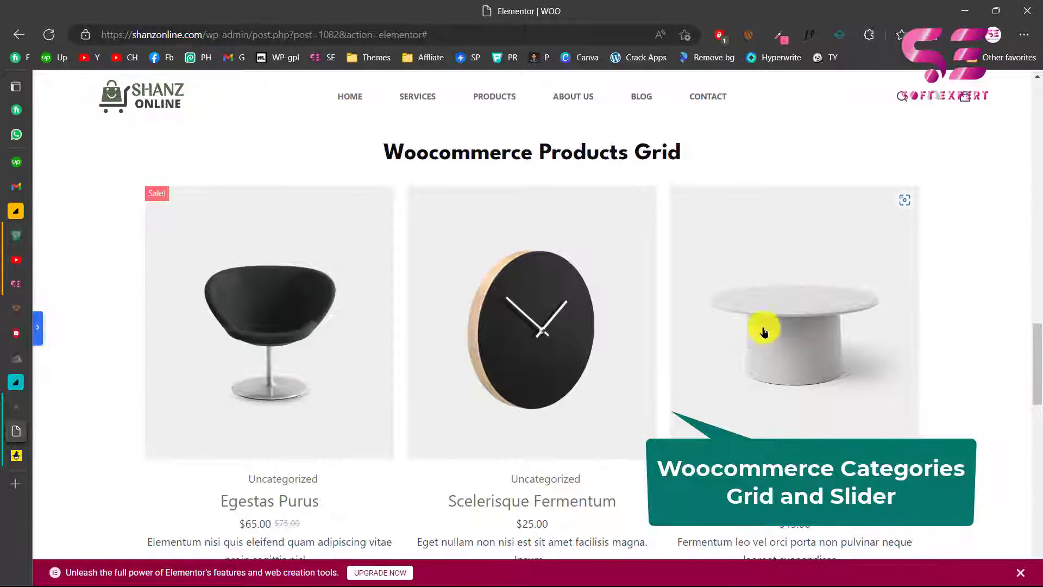
scroll(764, 368, "down", 2)
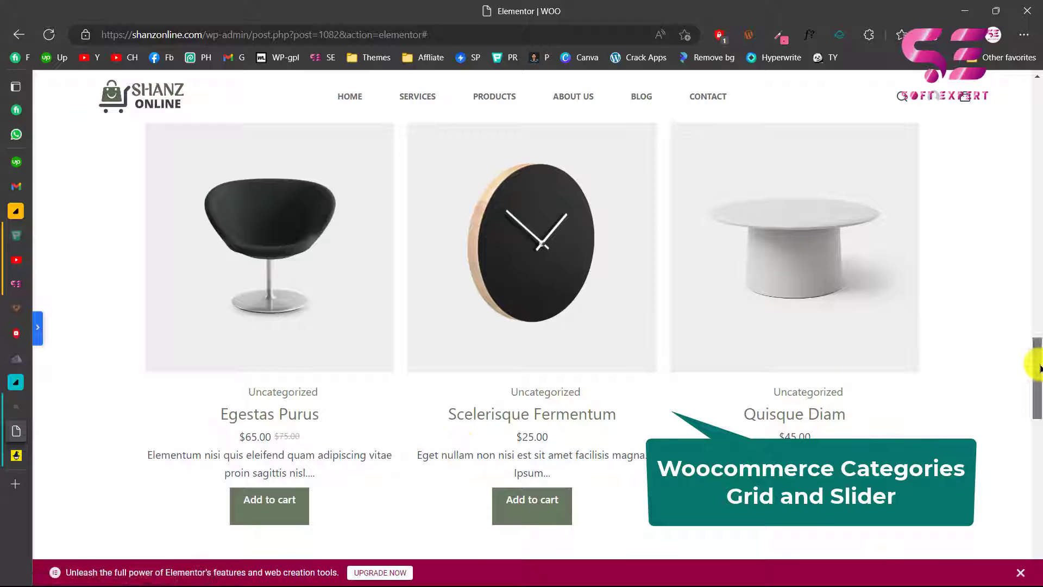
scroll(752, 268, "down", 8)
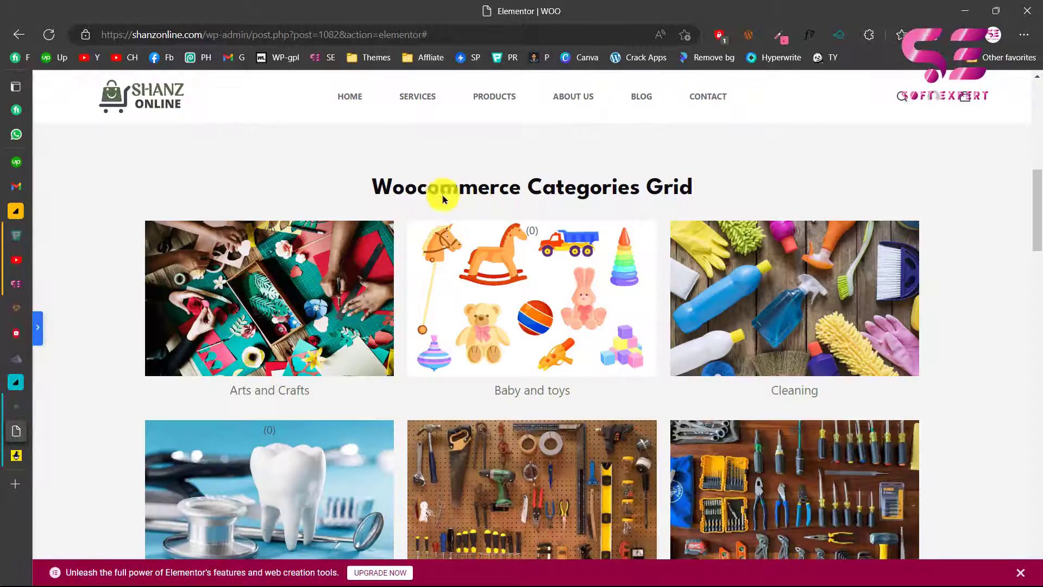
scroll(503, 315, "down", 1)
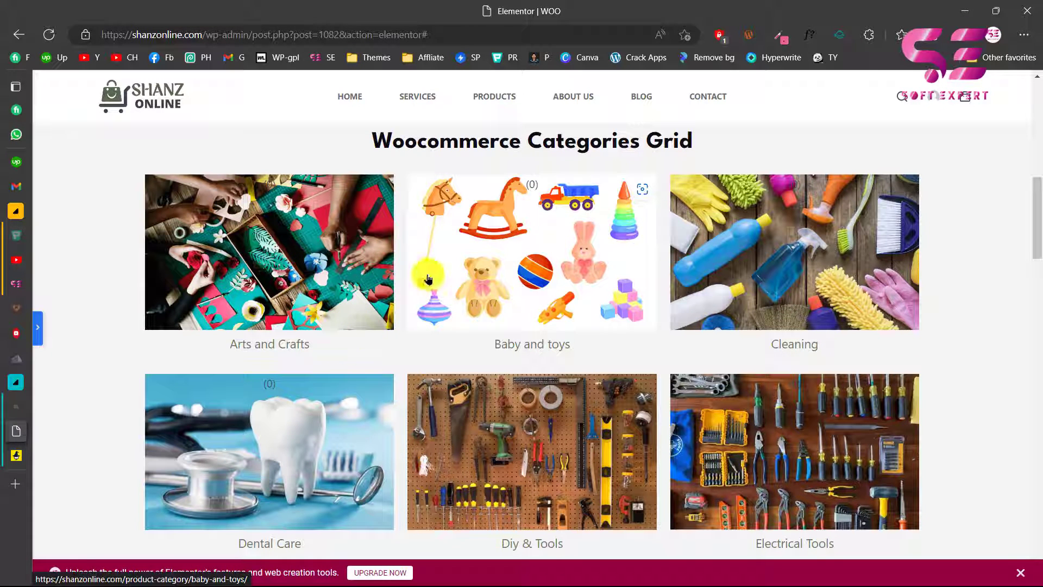
left_click(11, 407)
scroll(570, 337, "down", 6)
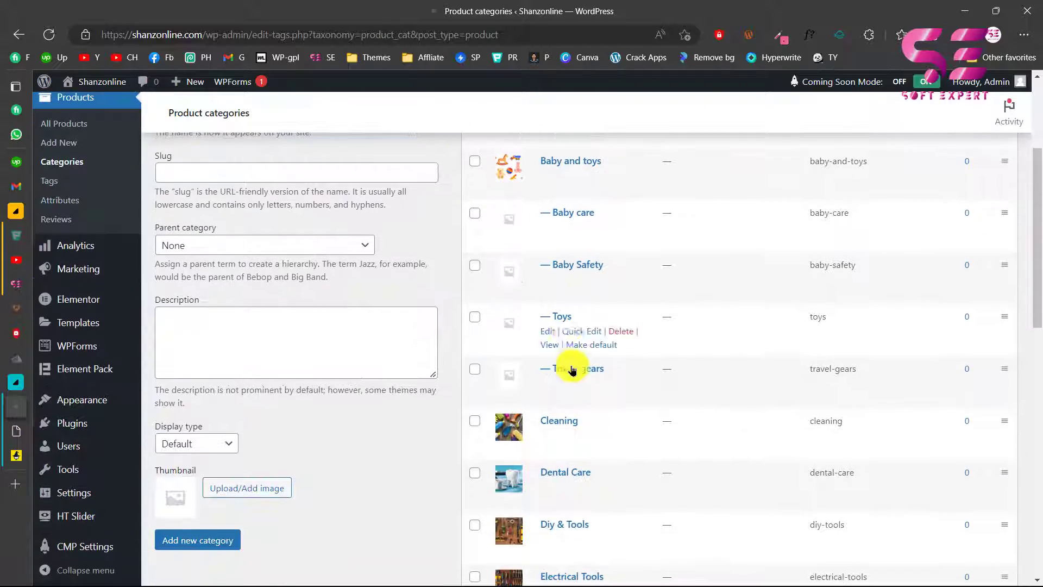
left_click(16, 427)
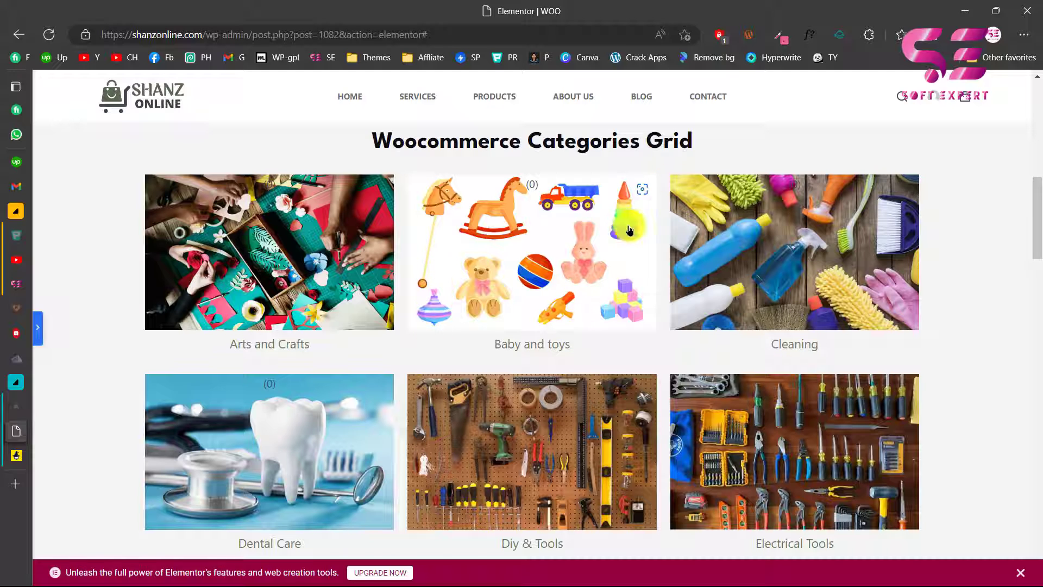
left_click_drag(1036, 231, 1035, 255)
scroll(1032, 255, "down", 6)
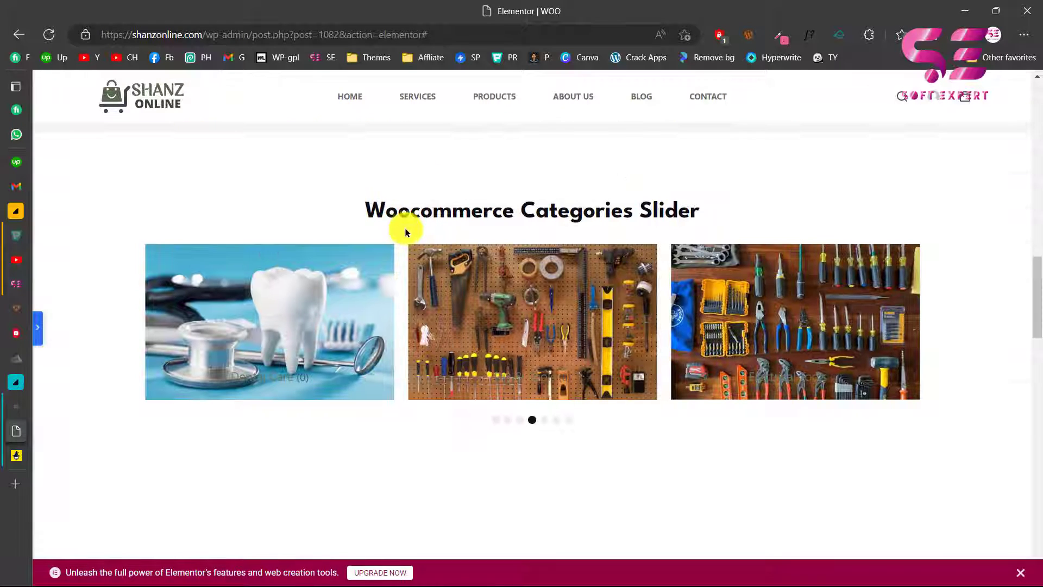
left_click(544, 420)
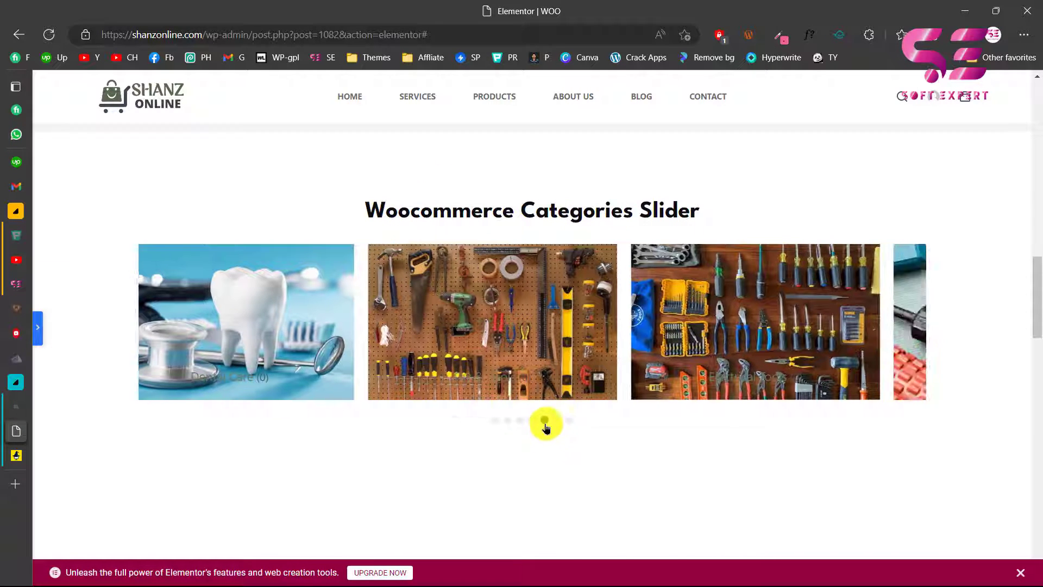
left_click(556, 420)
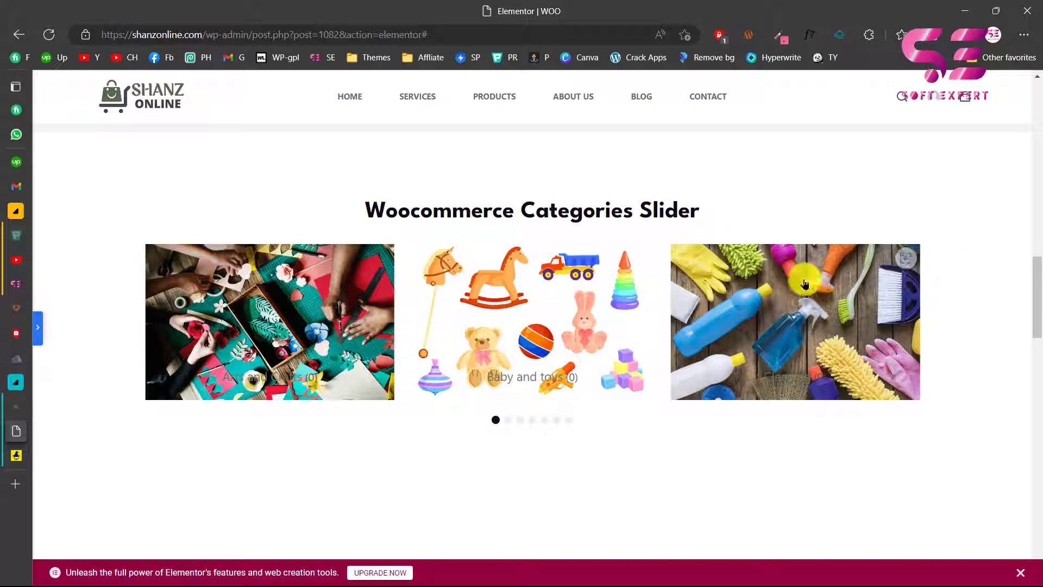
left_click_drag(1037, 300, 1036, 363)
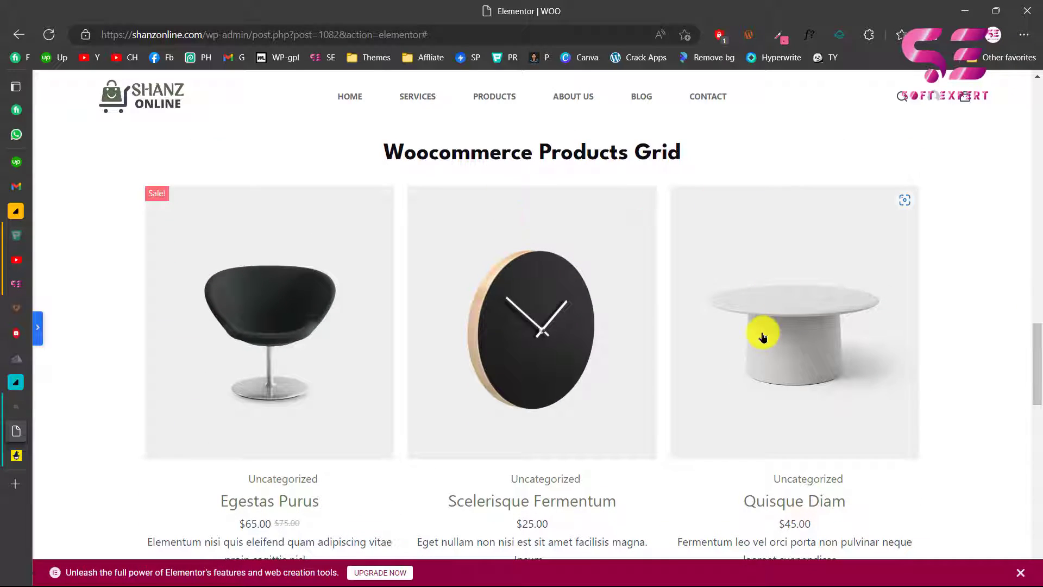
scroll(766, 373, "down", 2)
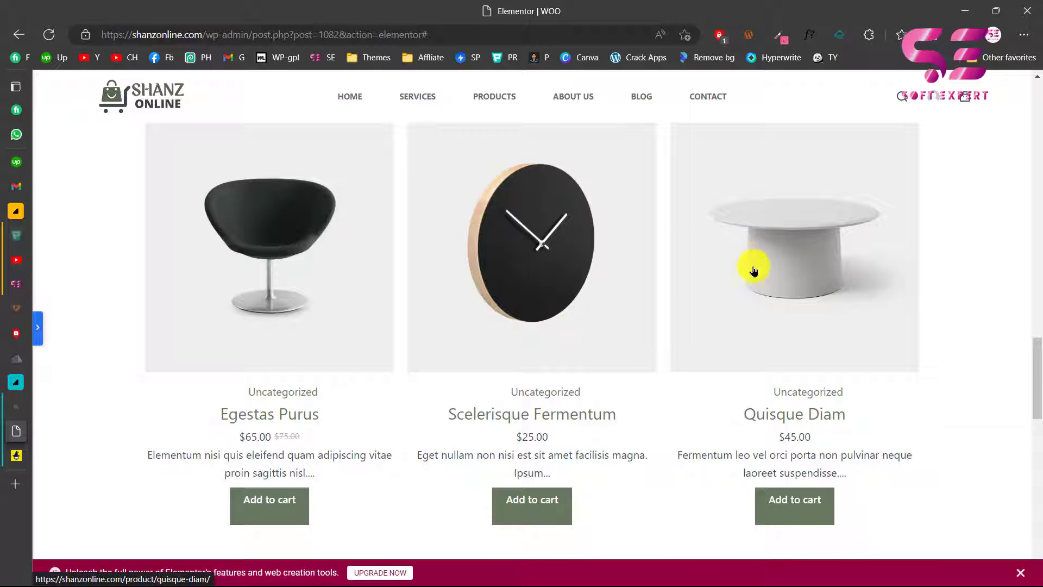
left_click_drag(1037, 380, 1038, 465)
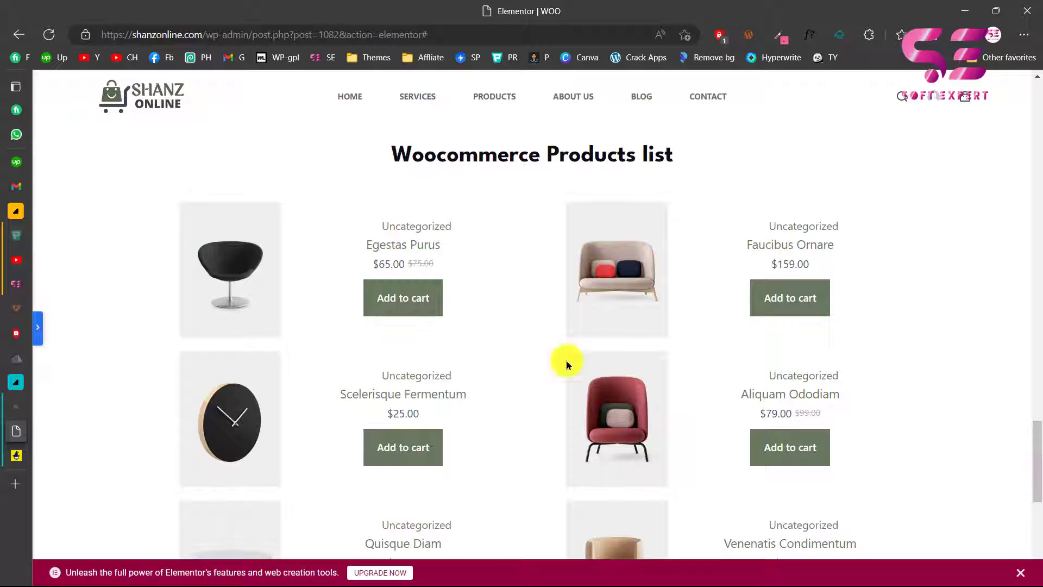
scroll(494, 412, "down", 2)
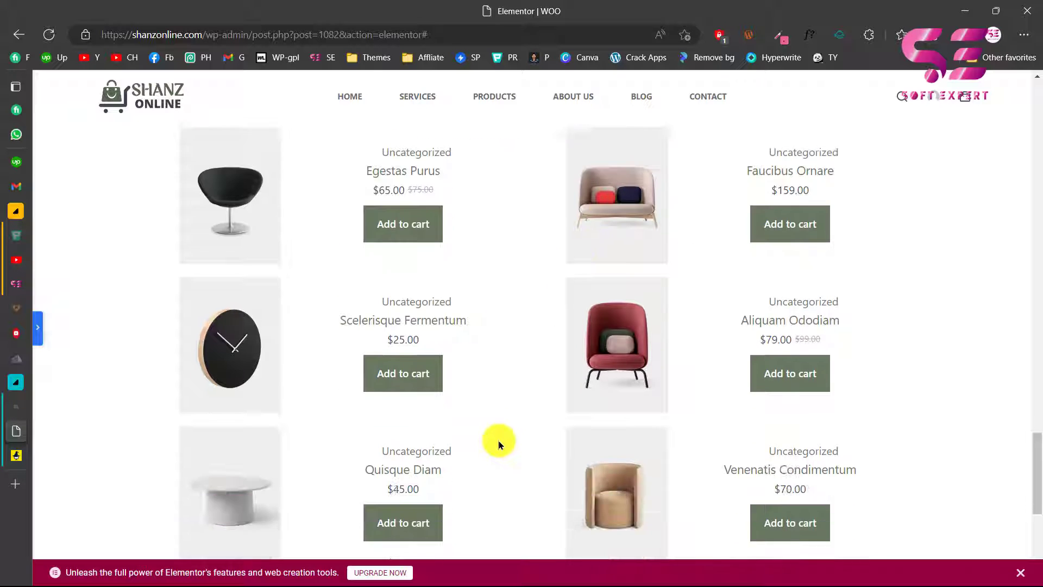
scroll(476, 380, "up", 10)
scroll(476, 381, "up", 15)
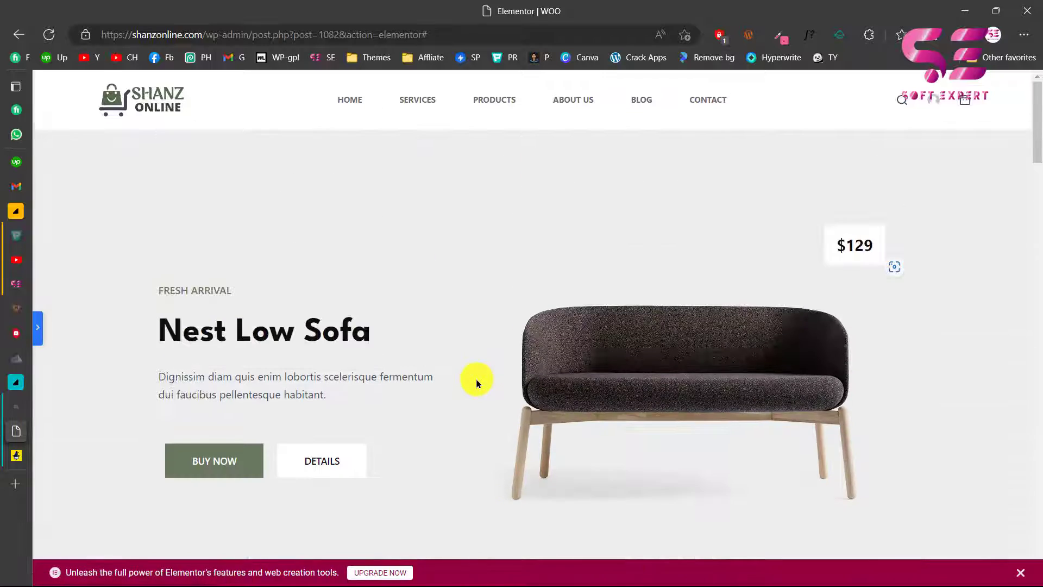
- Download jetwoo-widgets-for-elementor.1.1.4.zip (489.80 KB) from the Soft Expert blog post to the Desktop
left_click(19, 283)
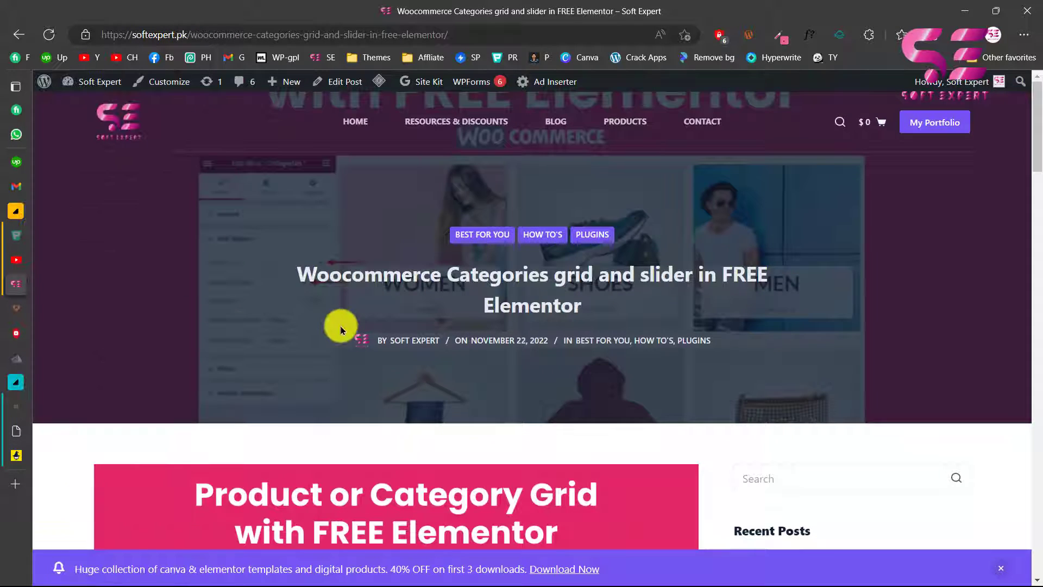
scroll(500, 399, "down", 12)
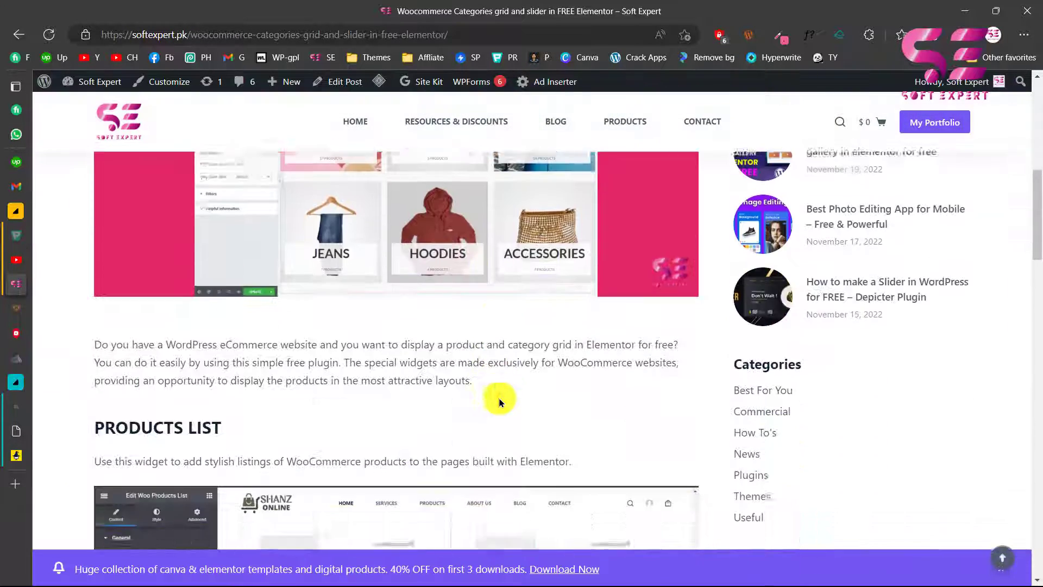
scroll(435, 427, "down", 15)
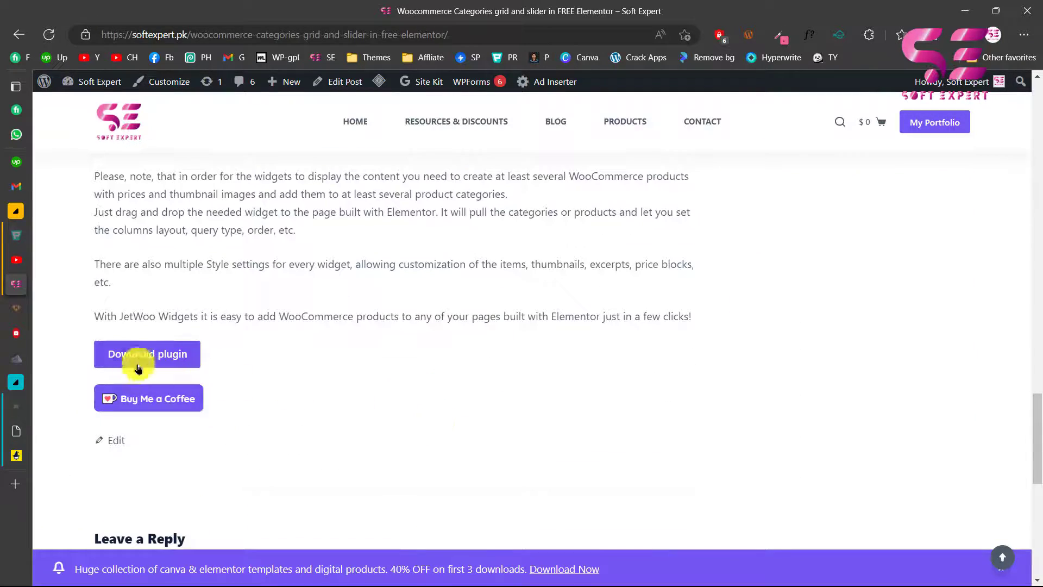
left_click(182, 354)
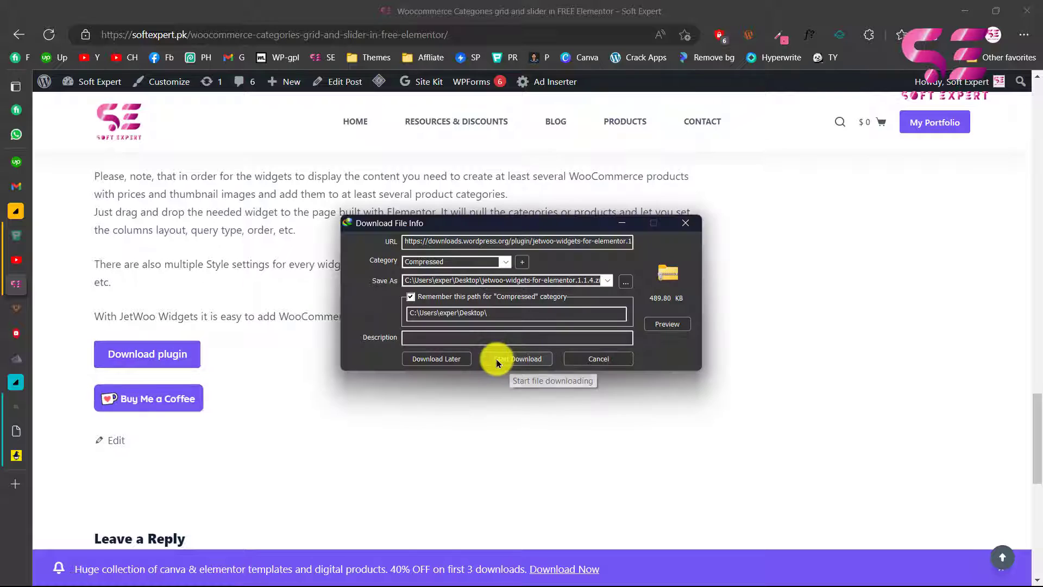
left_click(511, 362)
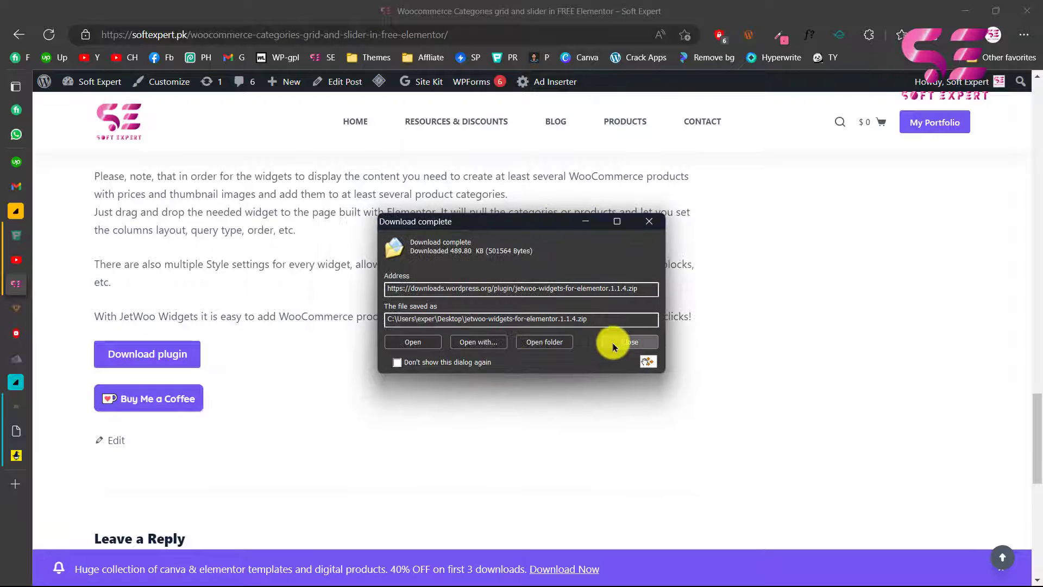
left_click(629, 342)
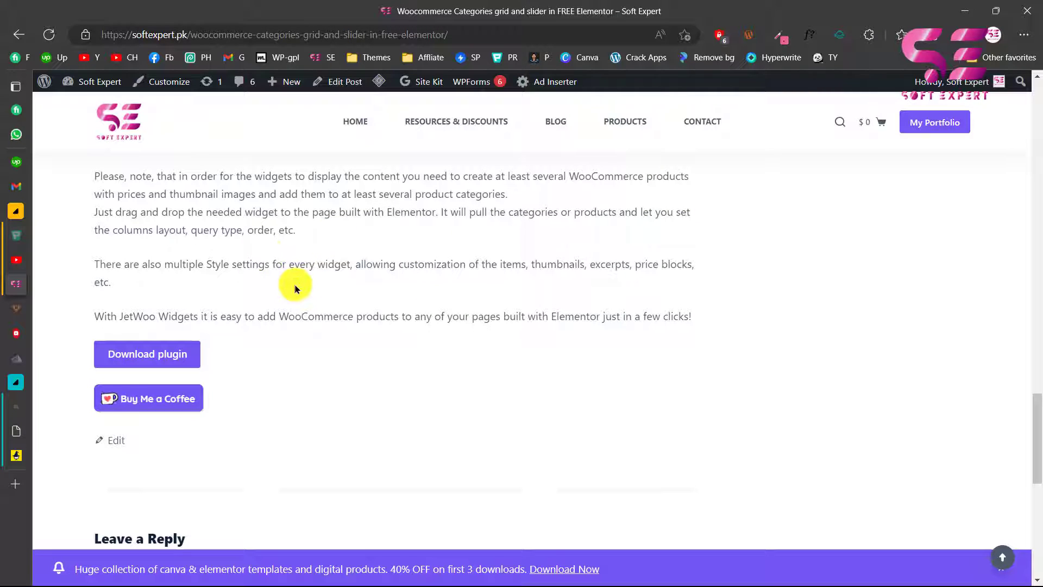
- Upload the jetwoo-widgets-for-elementor.1.1.4.zip plugin in WordPress admin and activate it
mouse_move(19, 429)
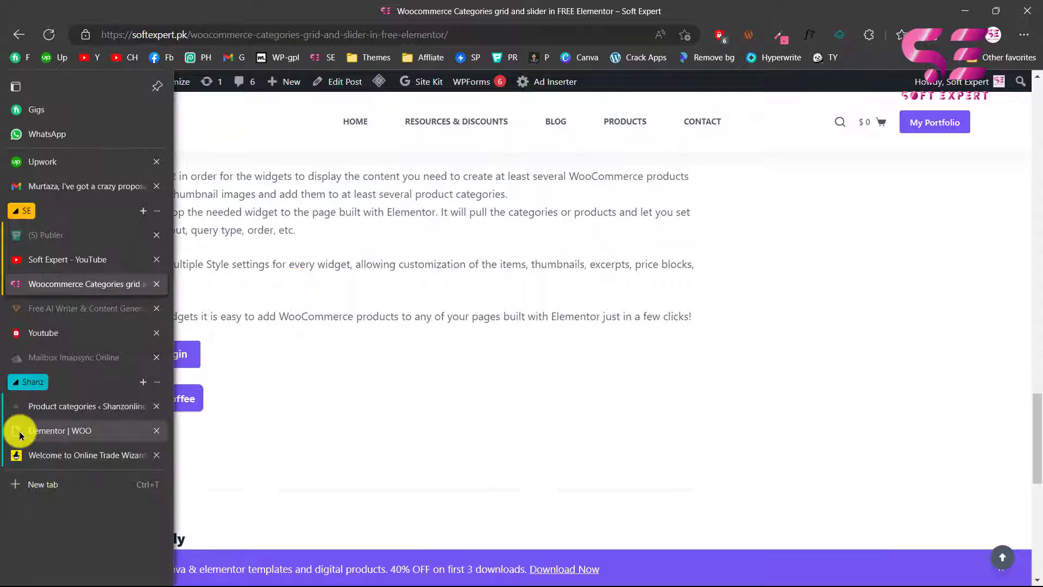
left_click(48, 414)
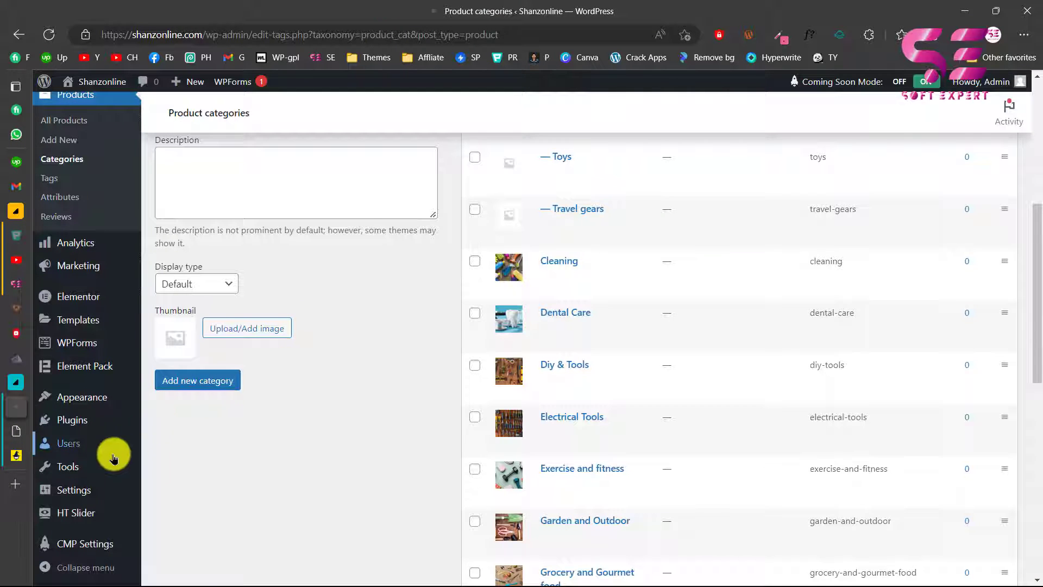
mouse_move(82, 425)
left_click(166, 445)
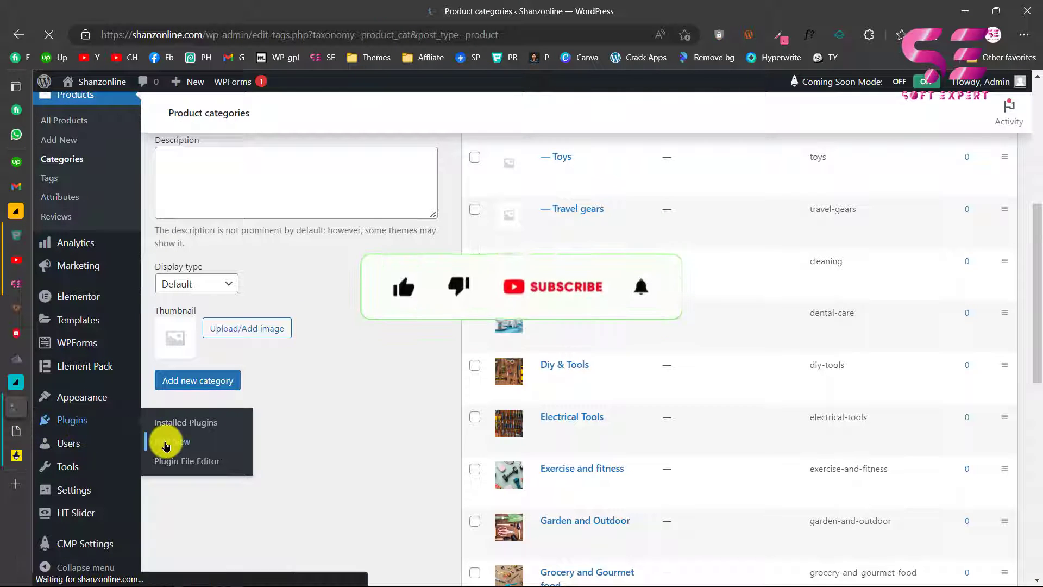
left_click(289, 115)
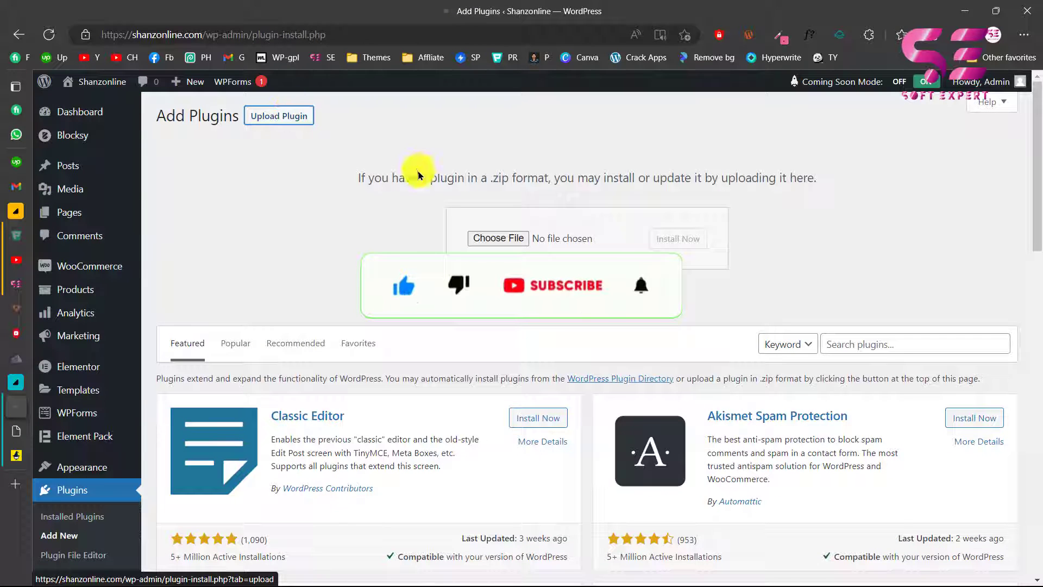
left_click(499, 239)
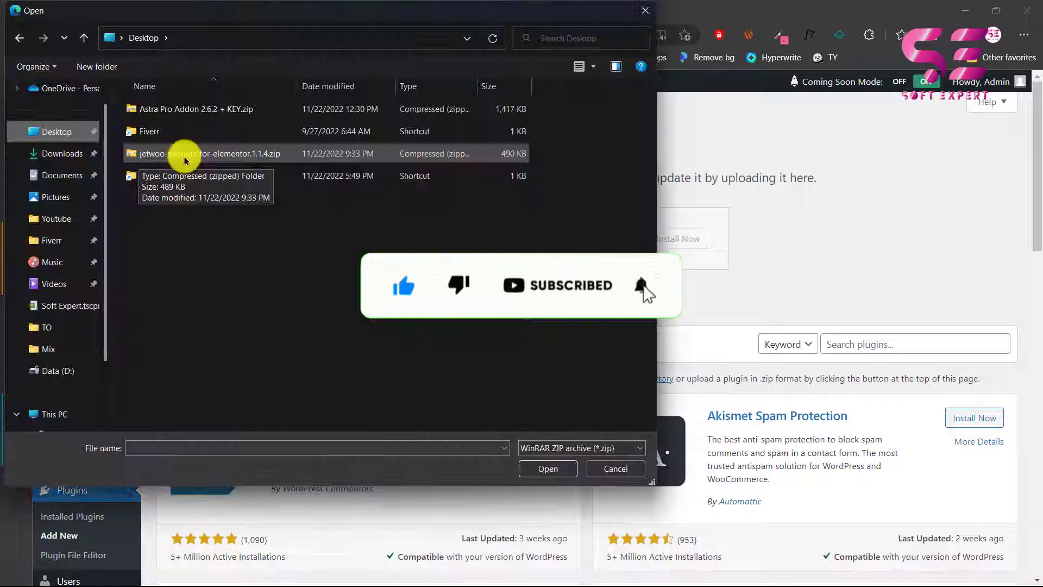
left_click(202, 156)
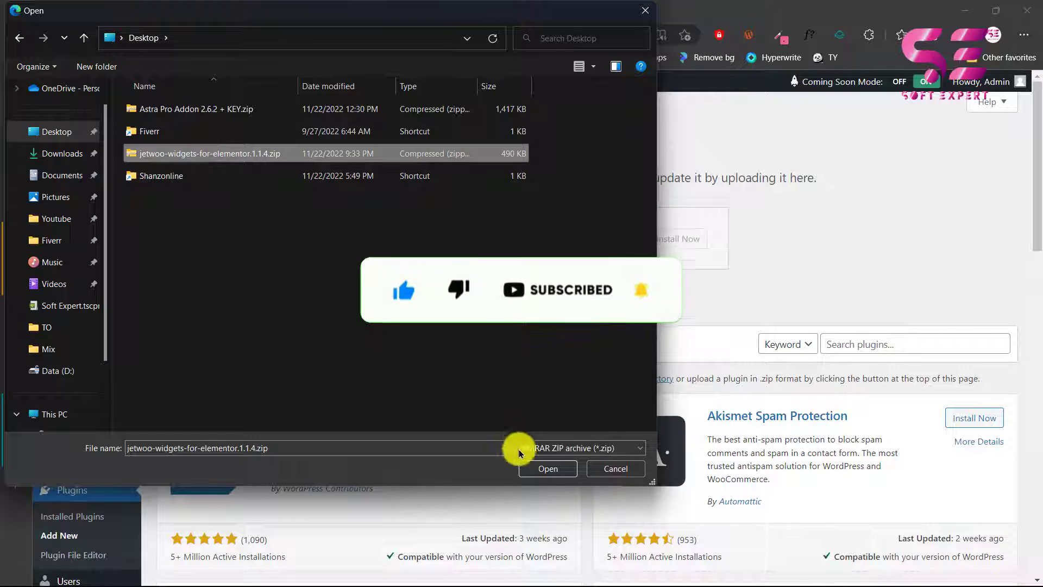
left_click(535, 467)
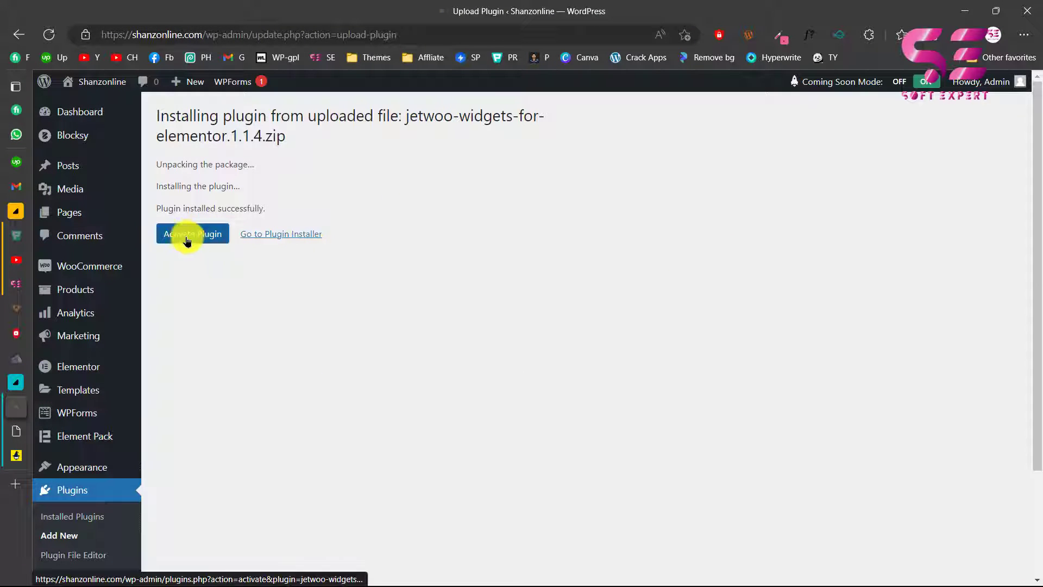
left_click(190, 235)
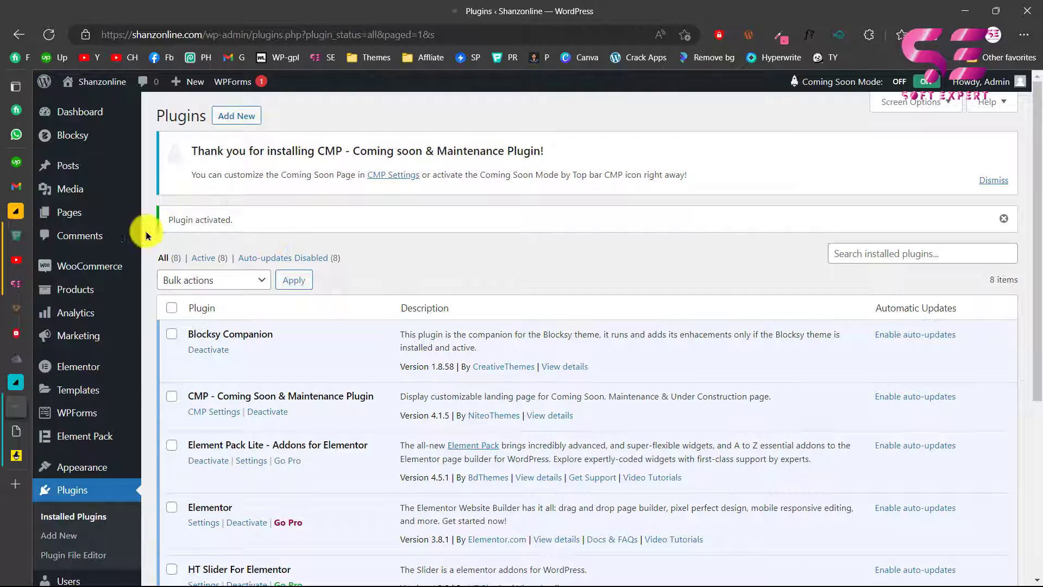
- Open the All Pages list and scroll down to the WOO Elementor draft
mouse_move(109, 213)
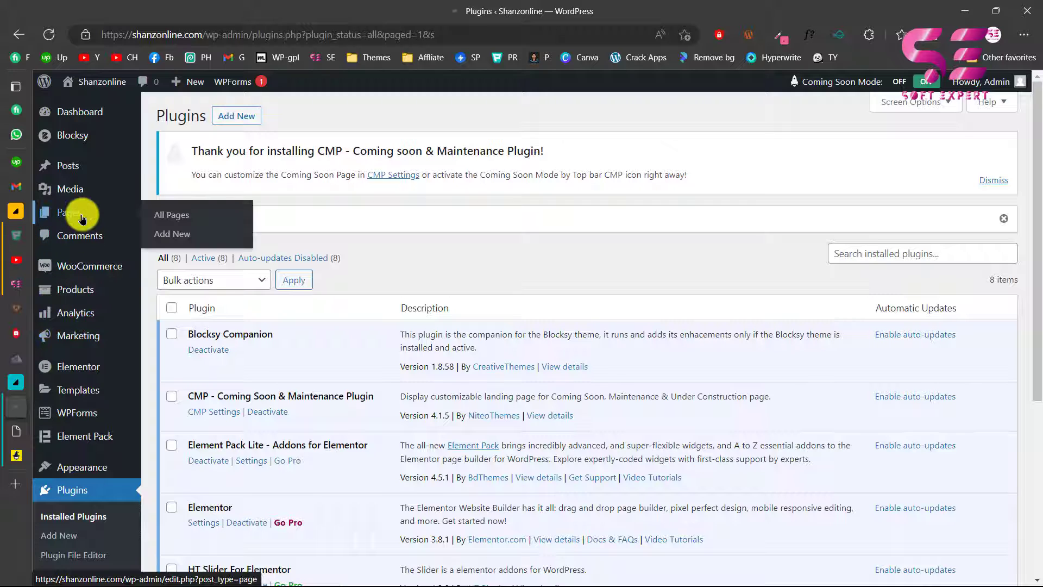
left_click(166, 217)
scroll(326, 310, "down", 5)
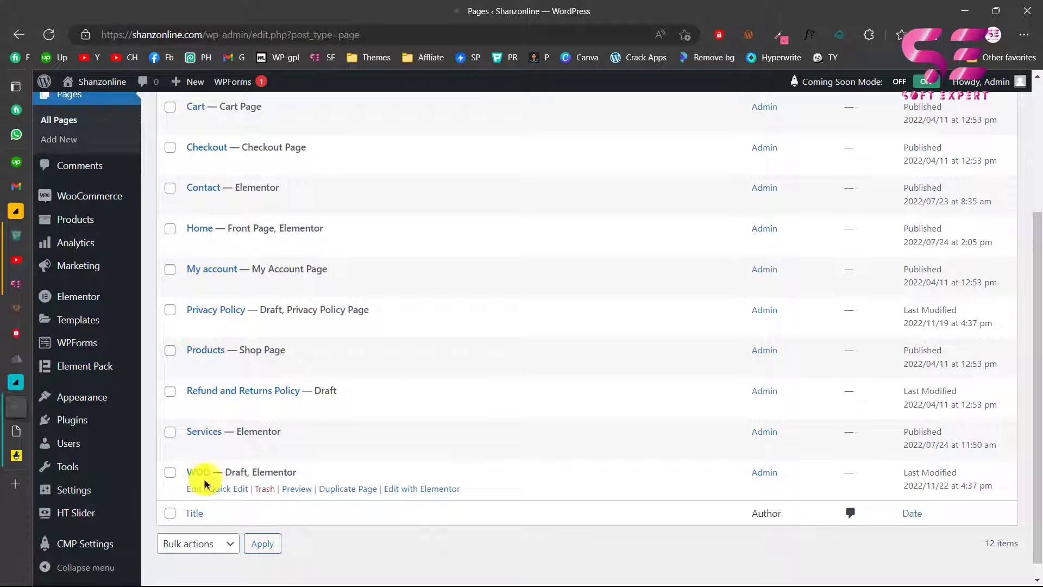
- Return to the WOO page editor and duplicate the Woocommerce Categories Grid container
left_click(16, 432)
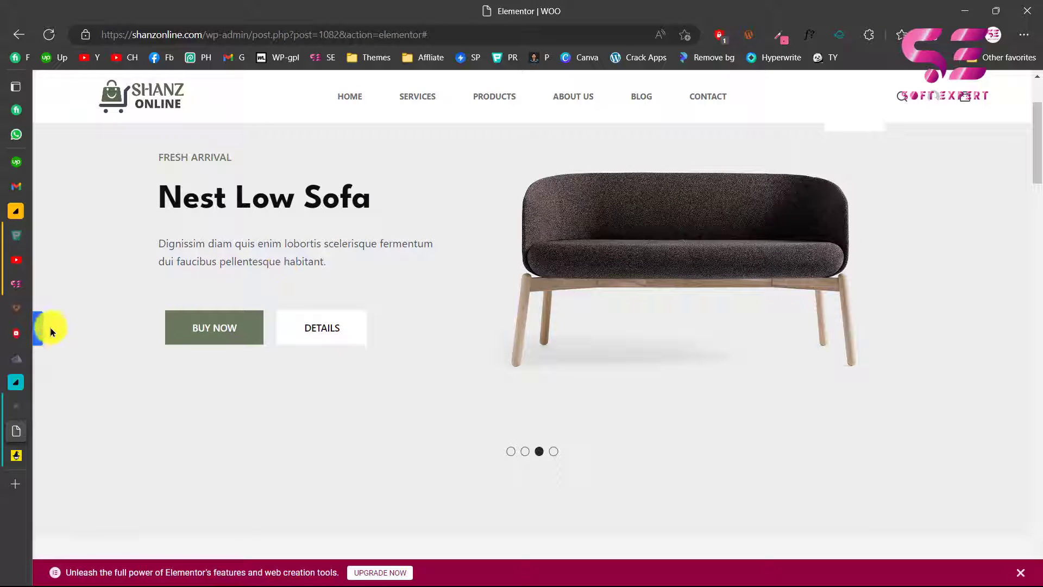
scroll(426, 303, "down", 8)
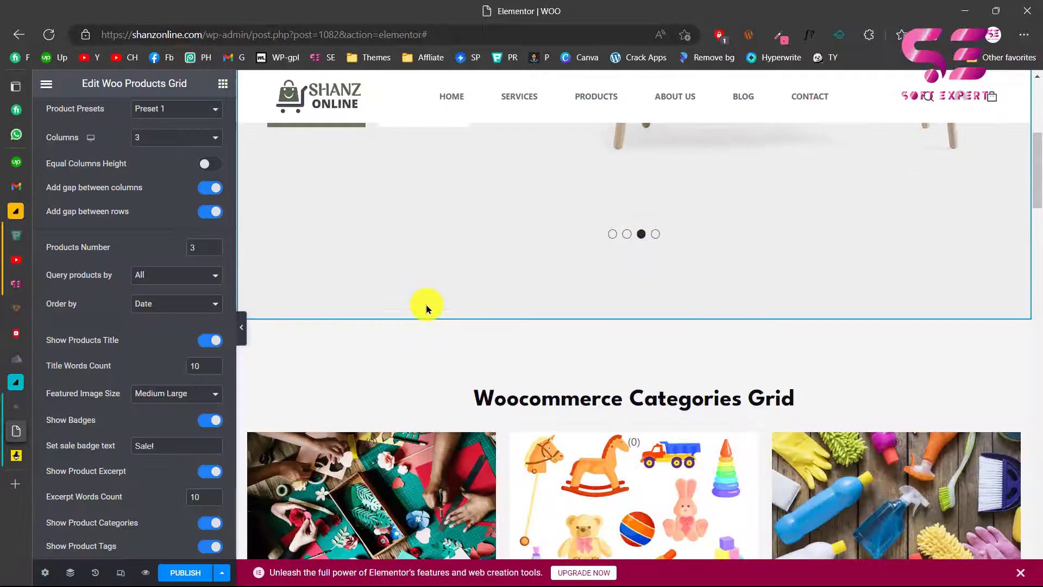
scroll(452, 296, "up", 2)
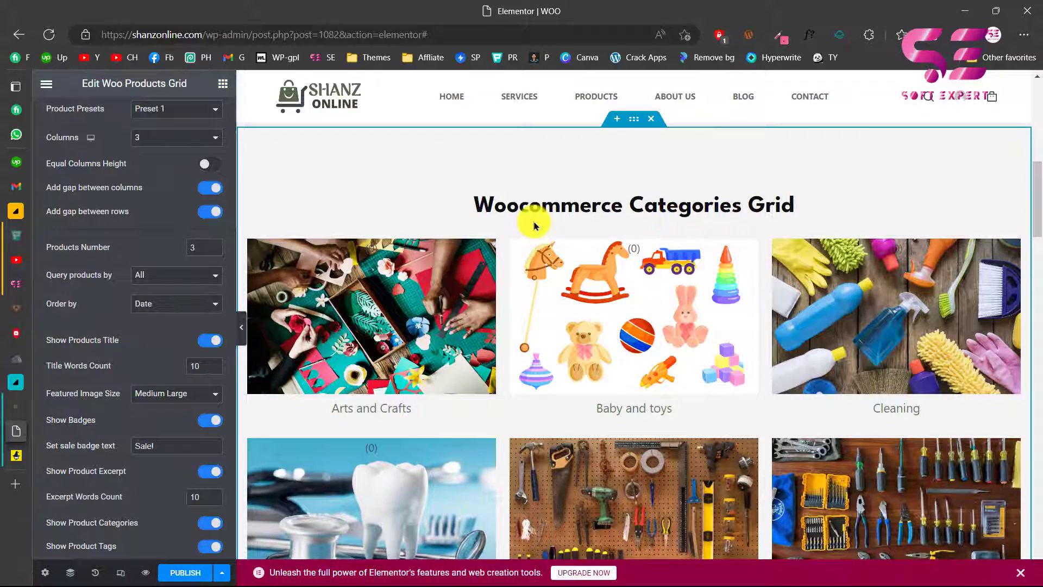
scroll(708, 220, "down", 1)
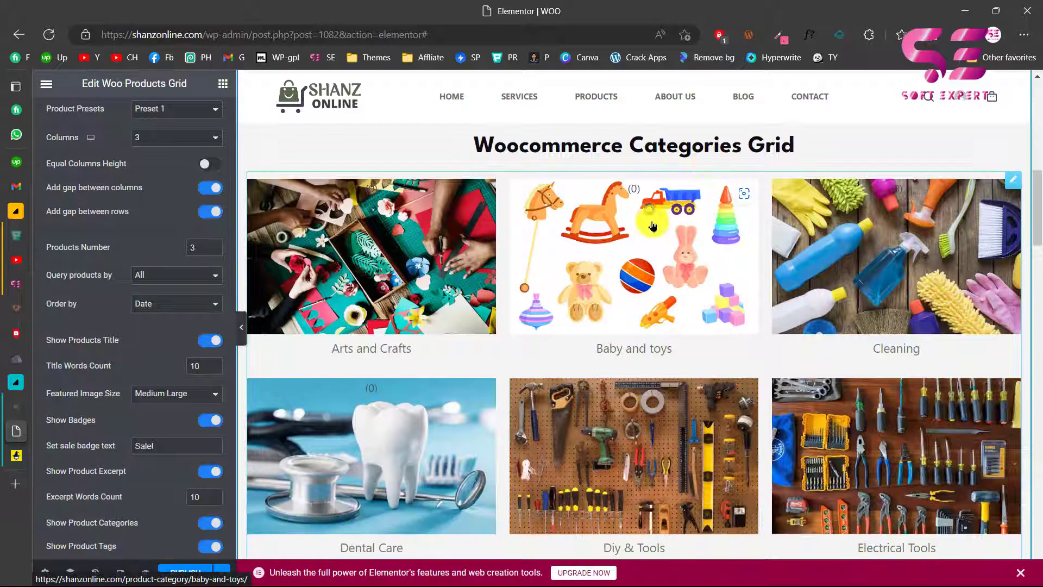
scroll(653, 226, "down", 1)
scroll(649, 227, "up", 2)
scroll(639, 209, "down", 1)
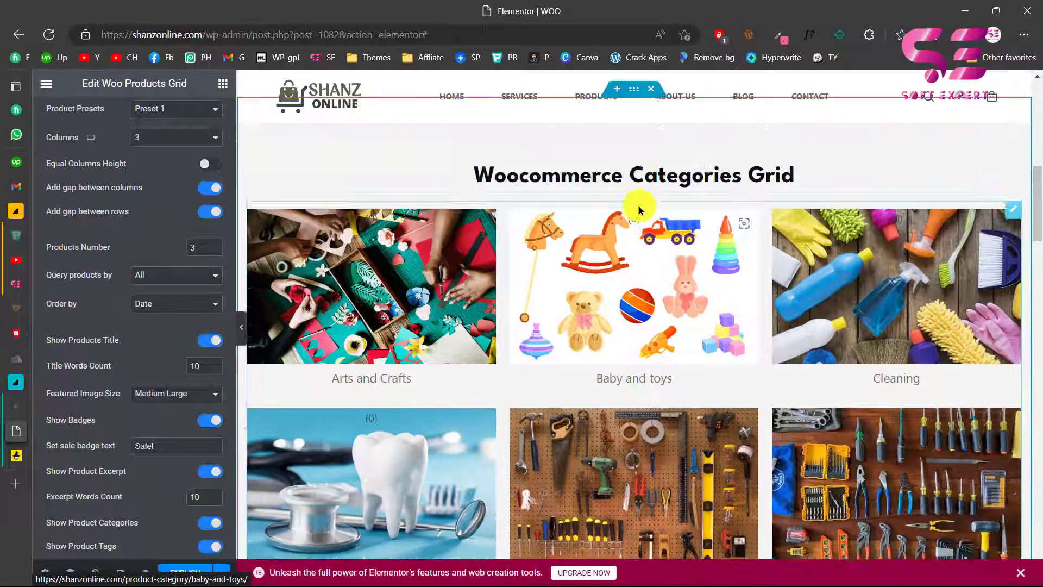
scroll(637, 204, "up", 1)
right_click(633, 140)
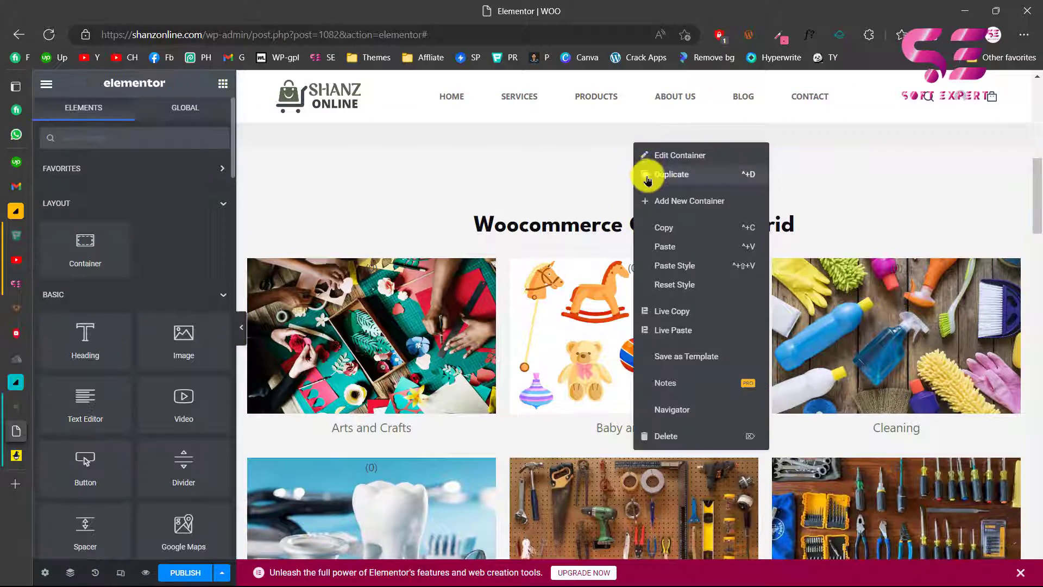
left_click(648, 174)
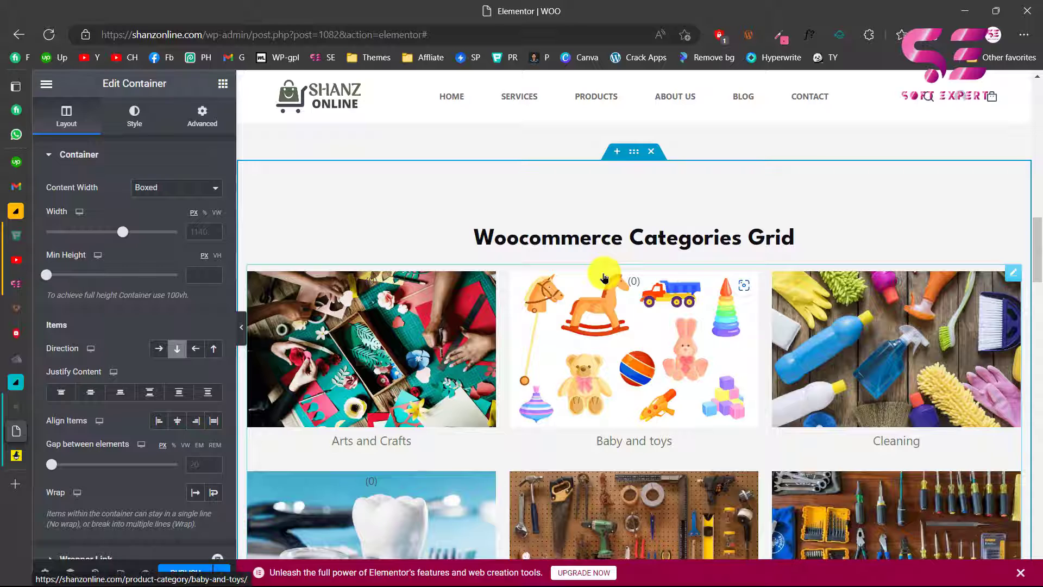
- Delete the copied grid widget and drop a new Woo Categories Grid, found by searching 'cate', into the empty container
right_click(605, 274)
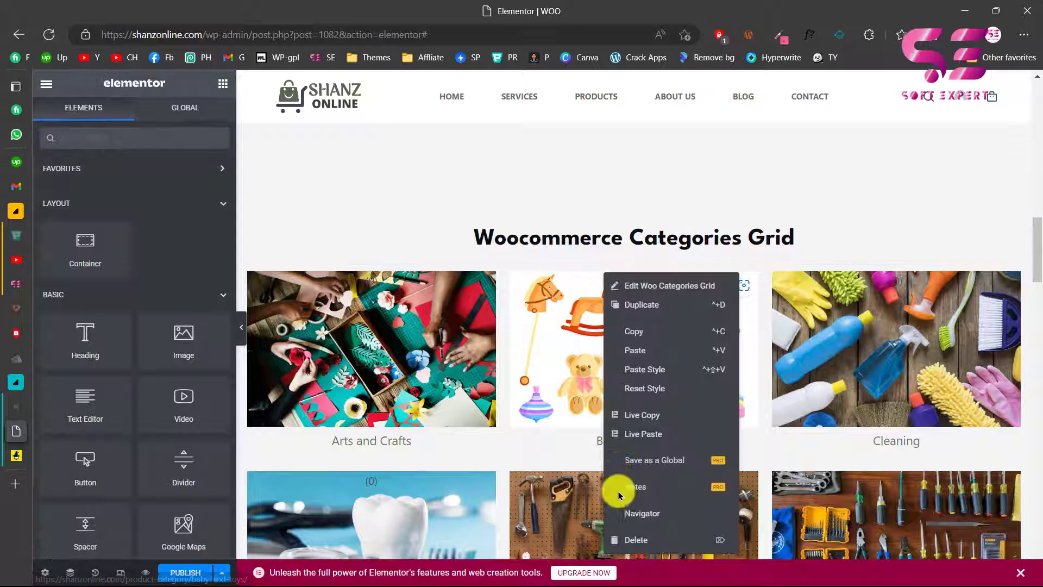
left_click(623, 541)
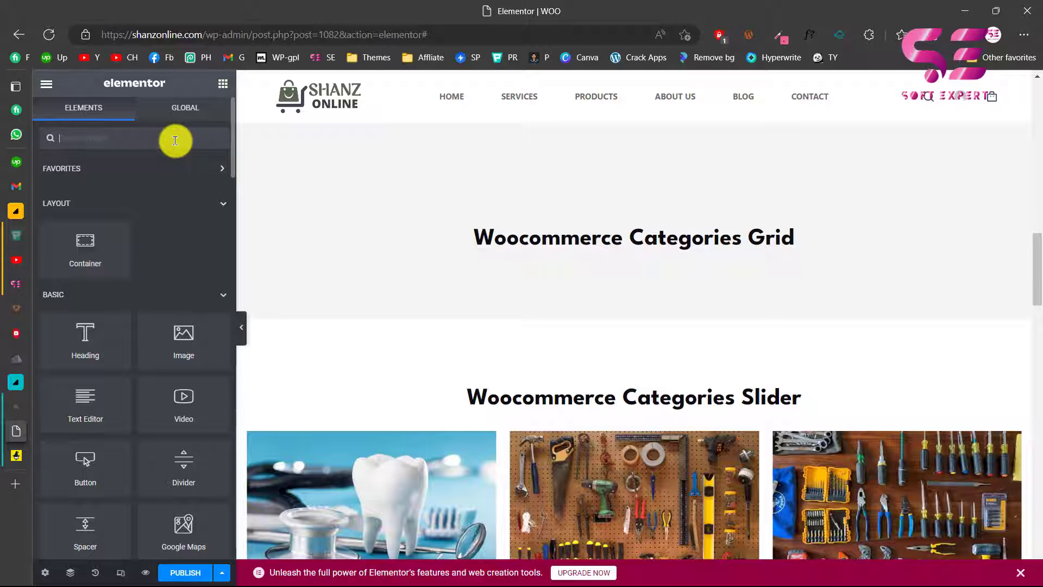
type("cate")
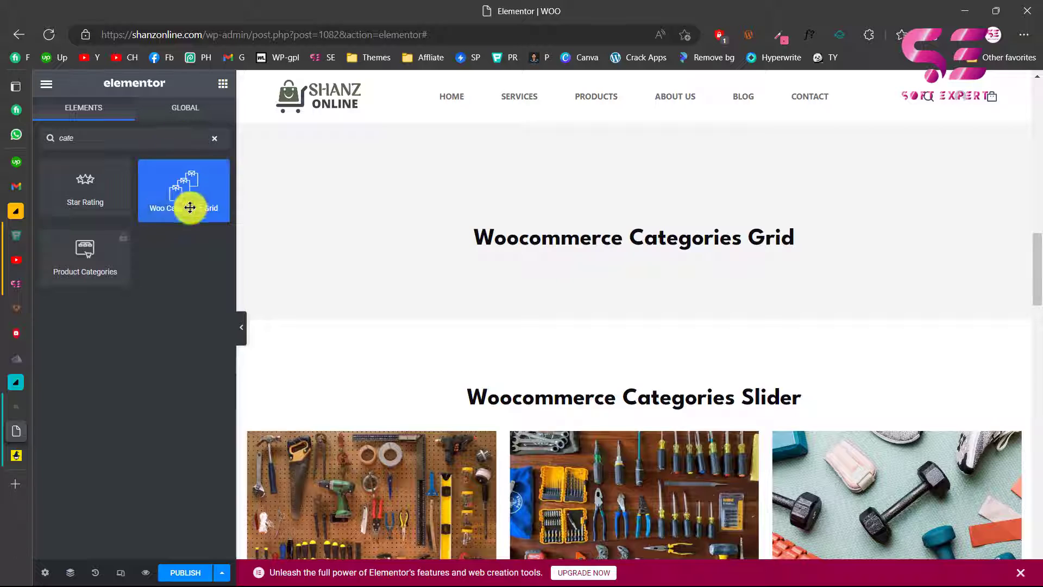
left_click_drag(180, 201, 481, 253)
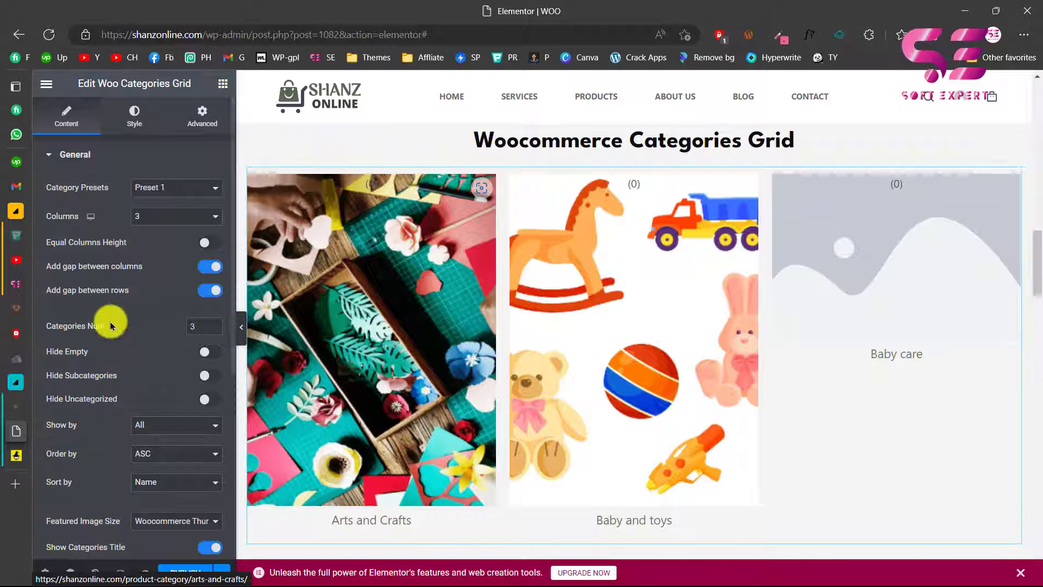
left_click(16, 407)
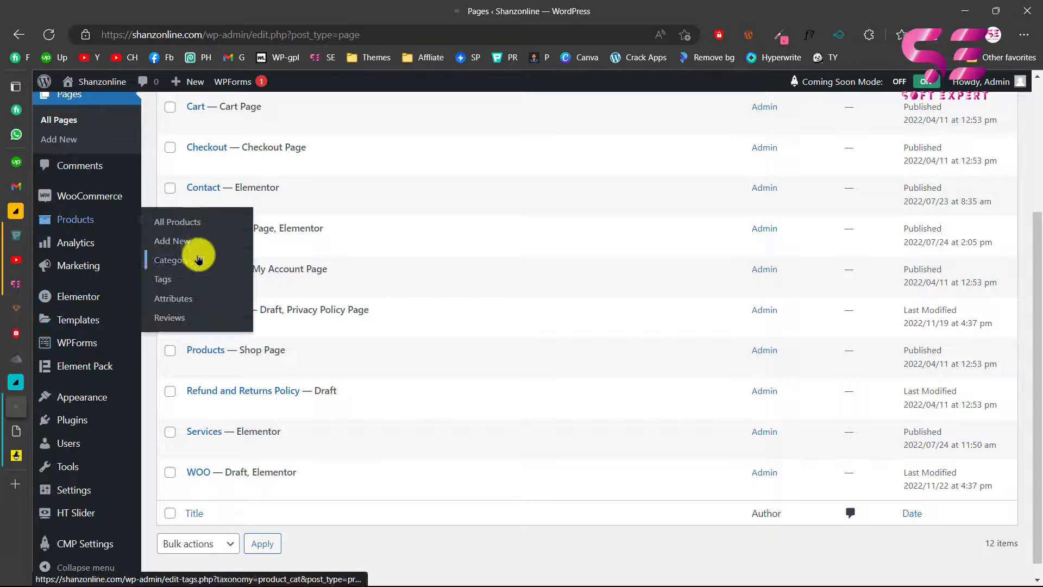
left_click(199, 262)
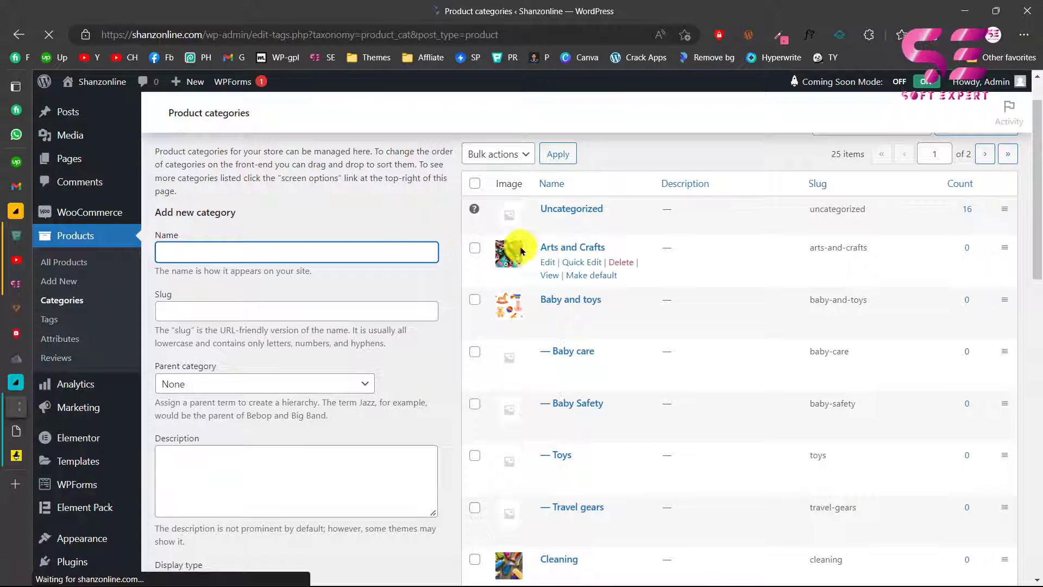
scroll(512, 267, "down", 1)
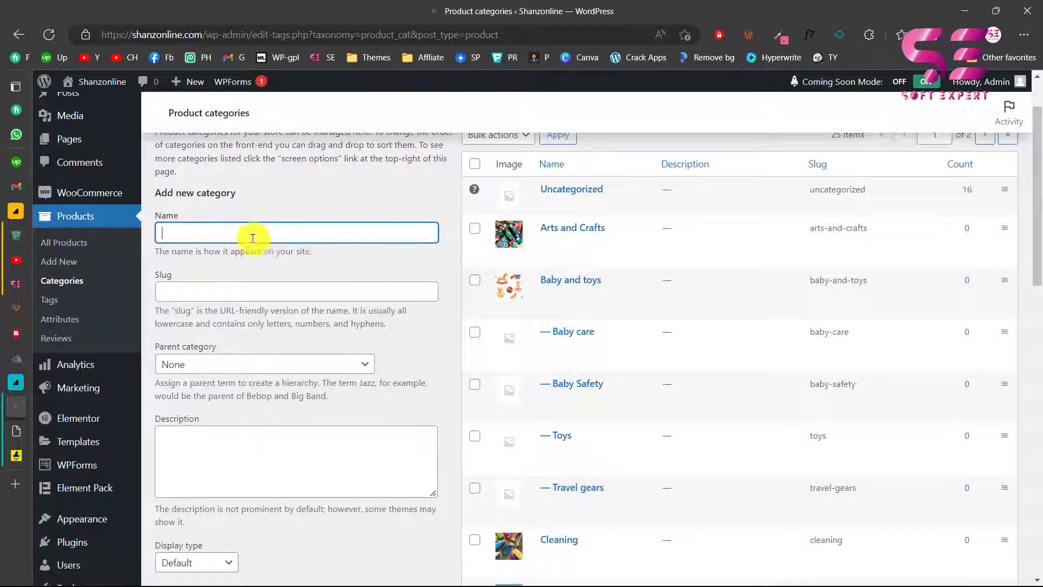
scroll(244, 475, "down", 3)
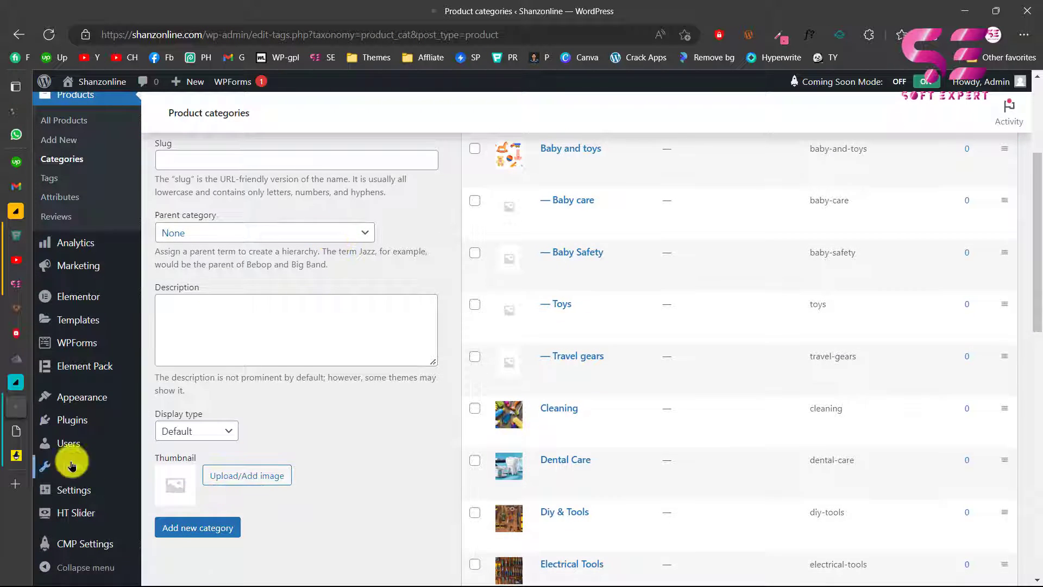
left_click(16, 431)
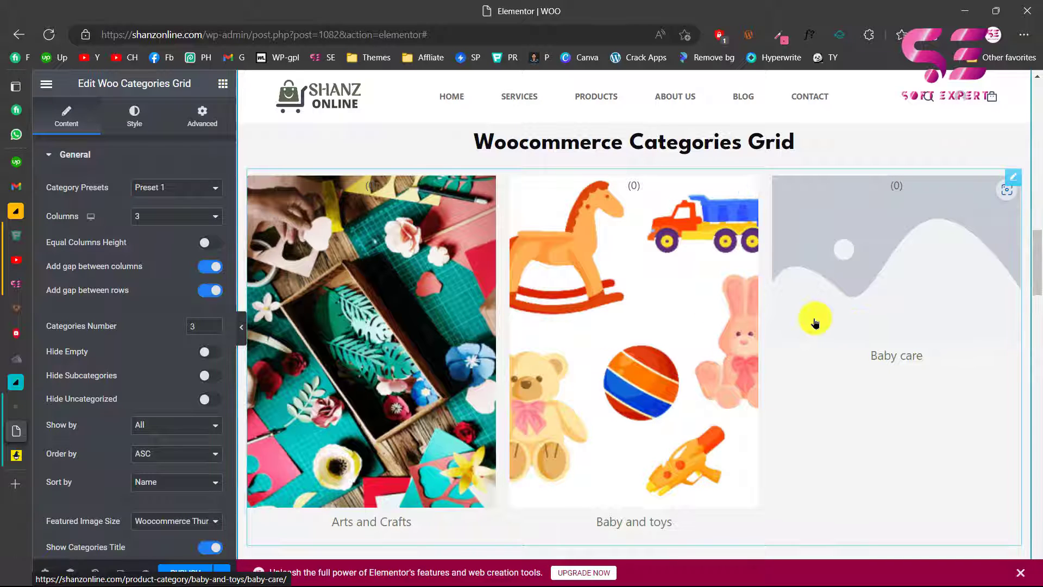
- Set the Woo Categories Grid to 4 columns and Preset 3, with Equal Columns Height on
left_click(163, 217)
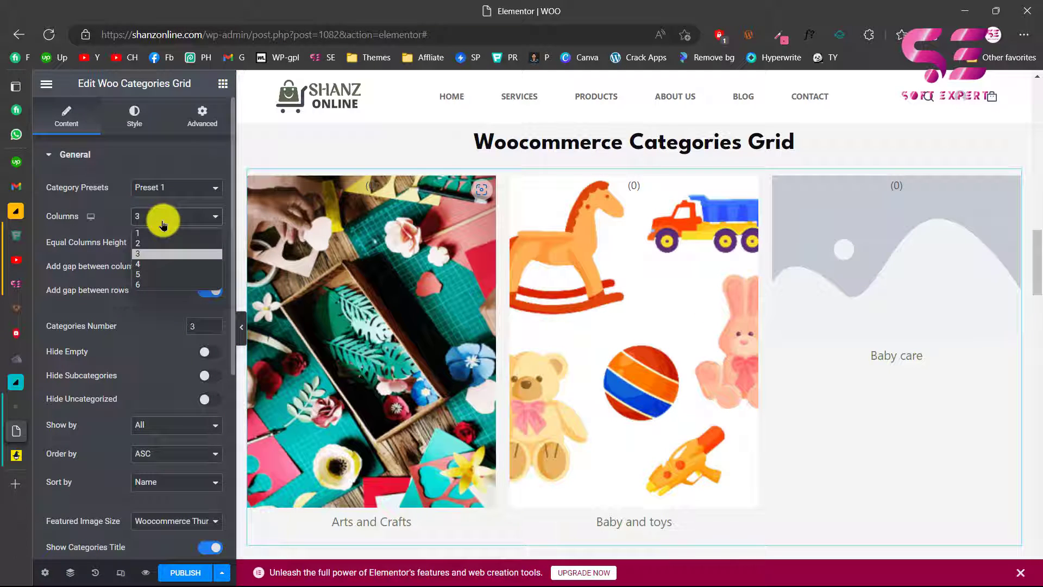
left_click(151, 264)
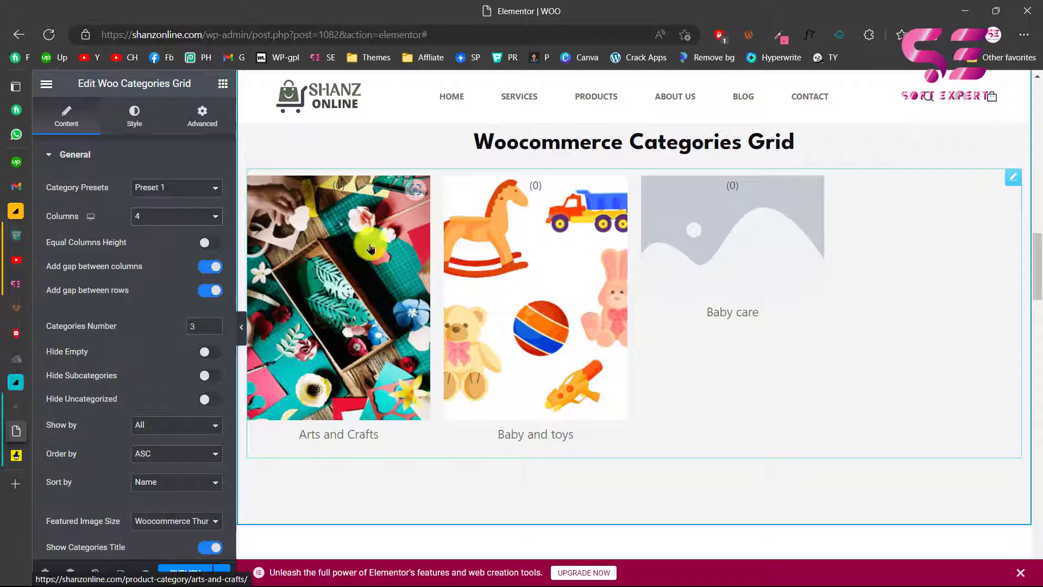
left_click(192, 193)
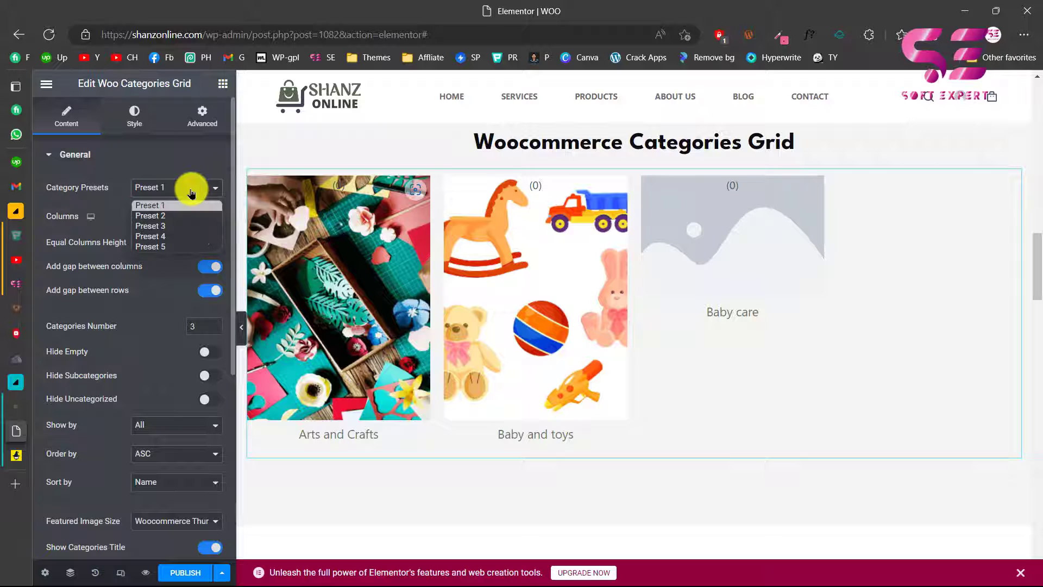
left_click(156, 215)
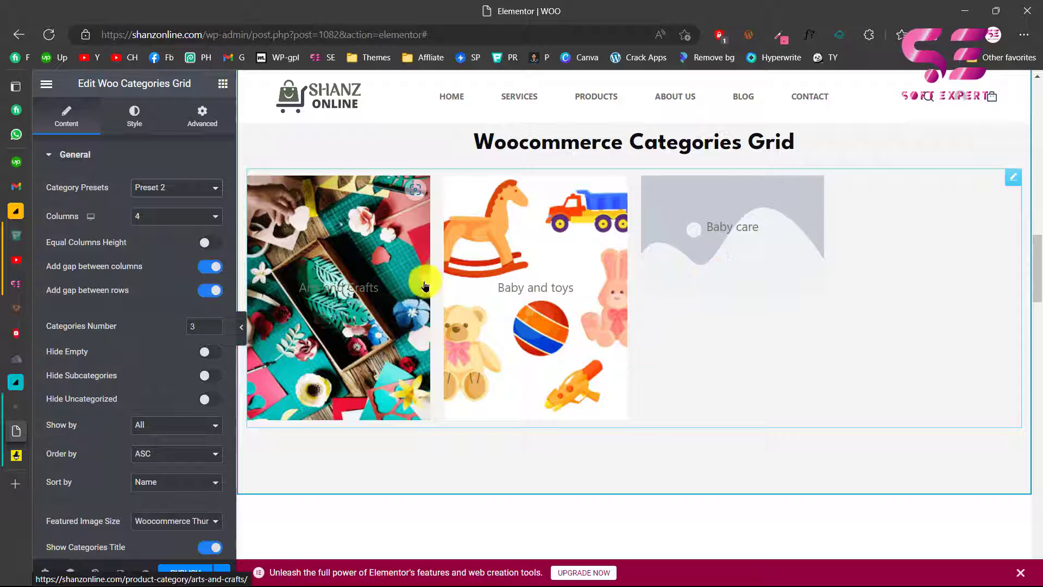
left_click(177, 188)
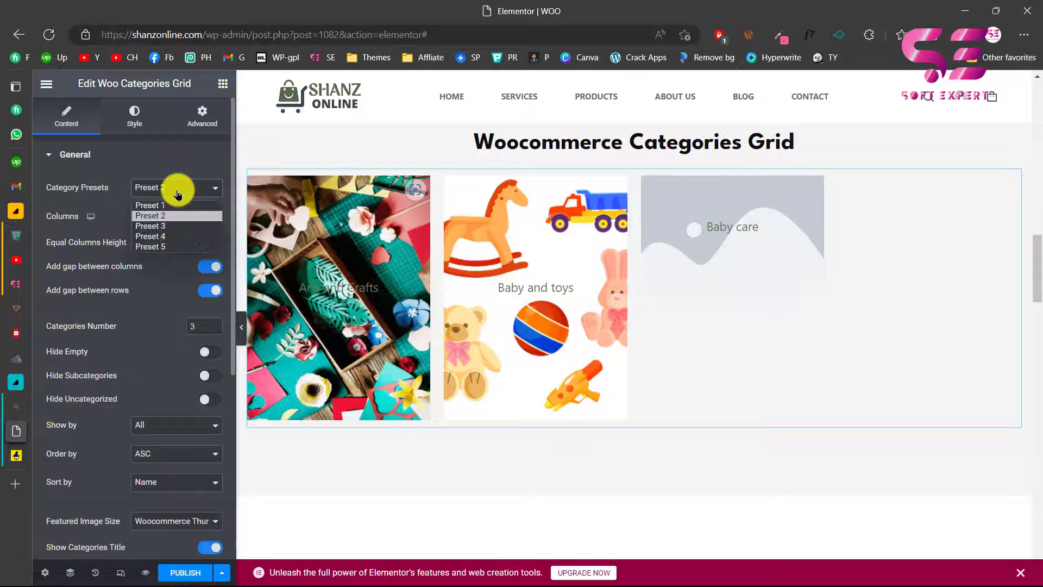
left_click(163, 225)
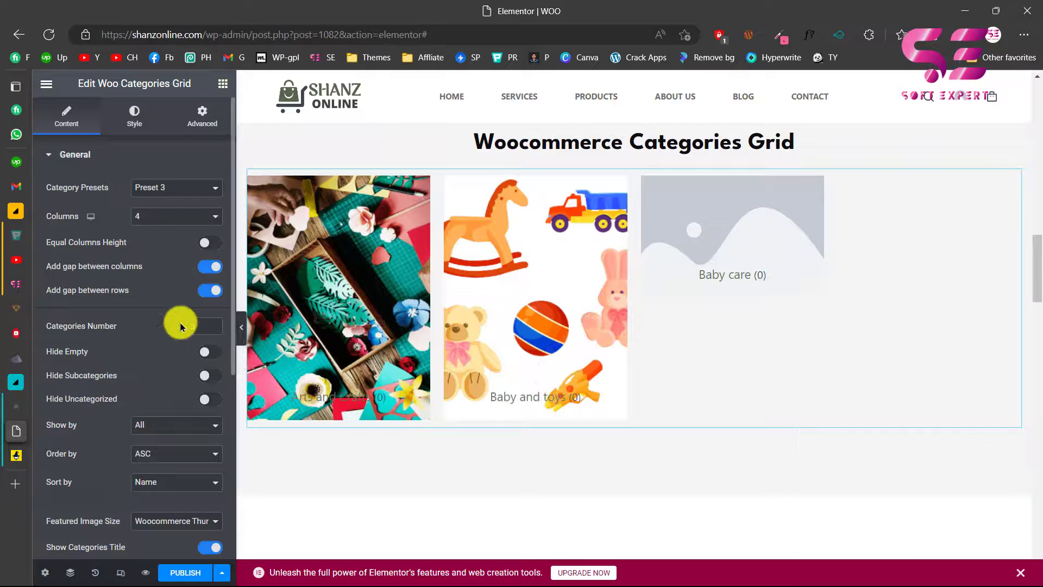
left_click(212, 247)
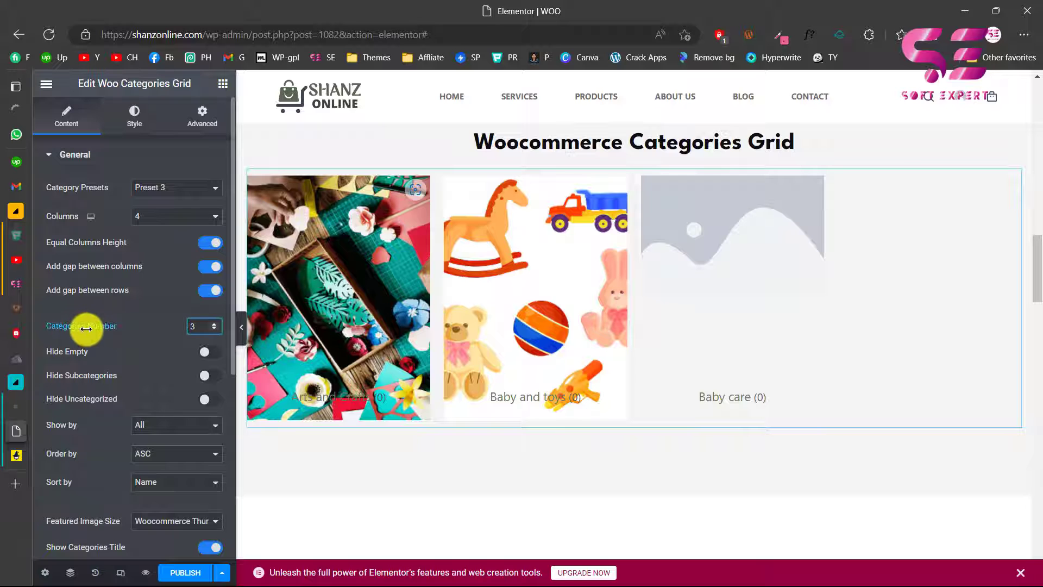
- Raise Categories Number to 9, switch to 3 columns and turn on Hide Subcategories
left_click_drag(85, 329, 89, 329)
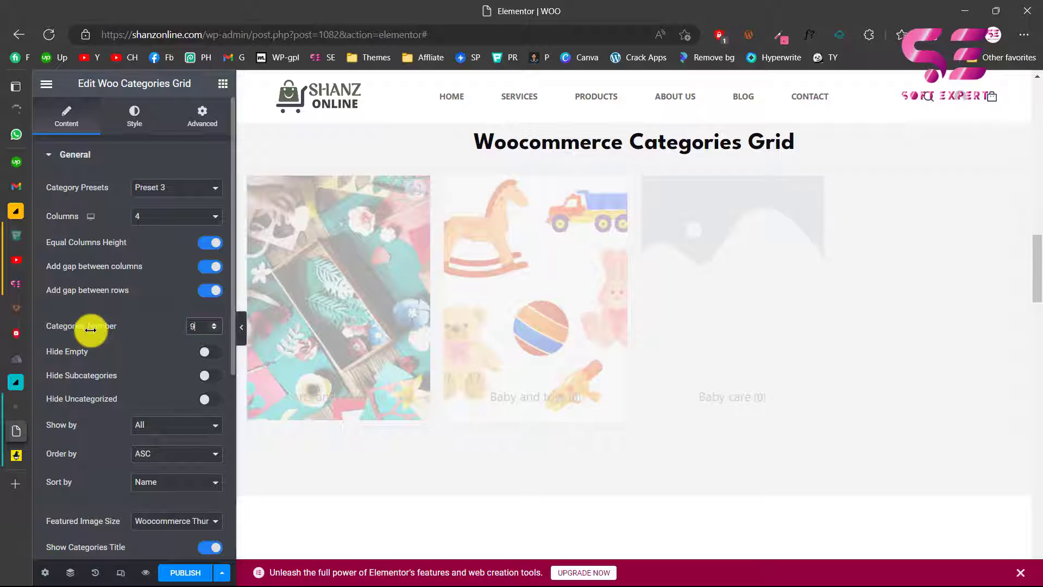
scroll(380, 382, "down", 2)
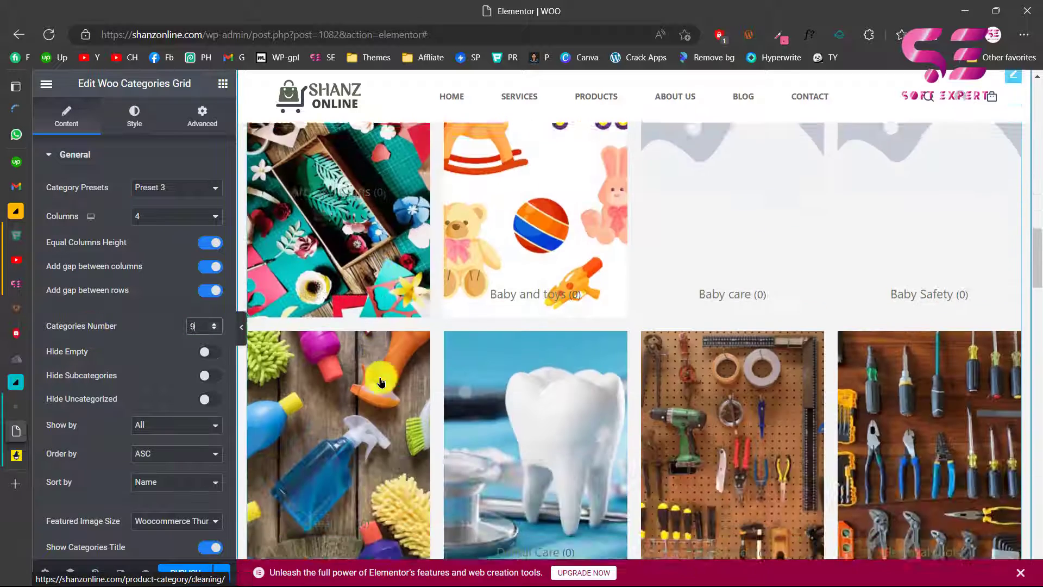
scroll(679, 277, "down", 3)
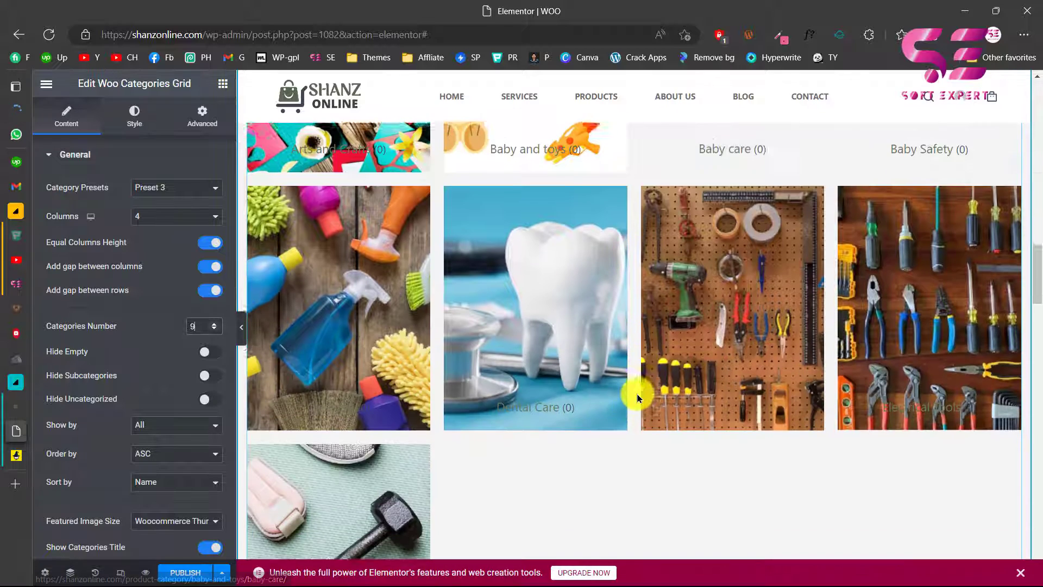
scroll(423, 464, "up", 1)
left_click(173, 217)
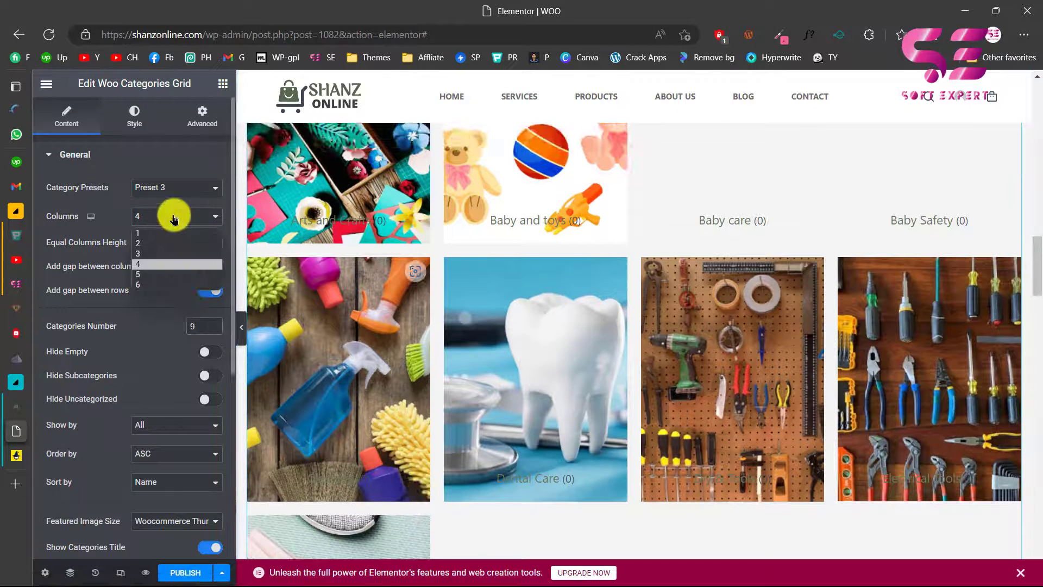
left_click(152, 254)
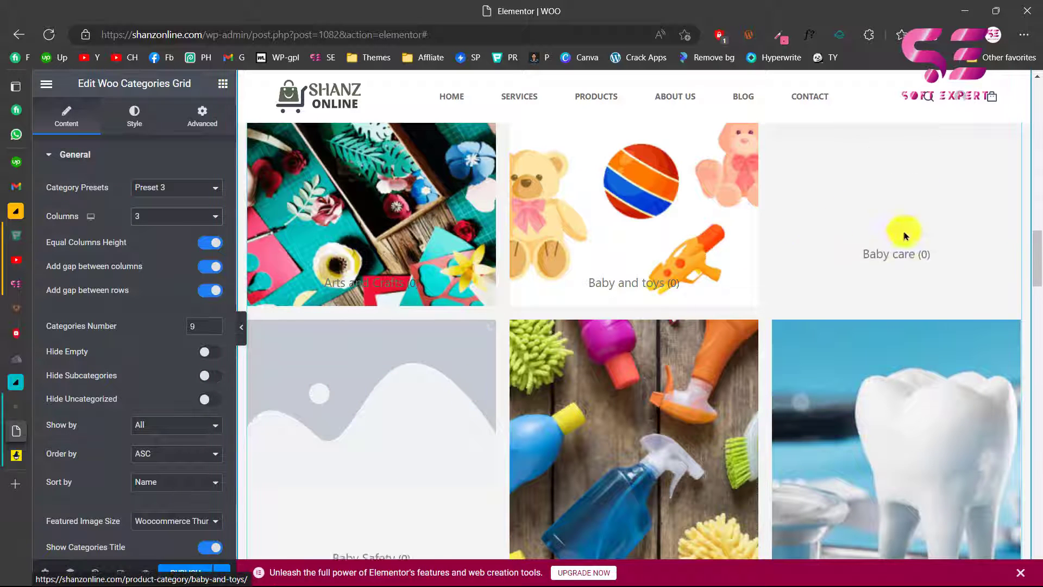
left_click(212, 379)
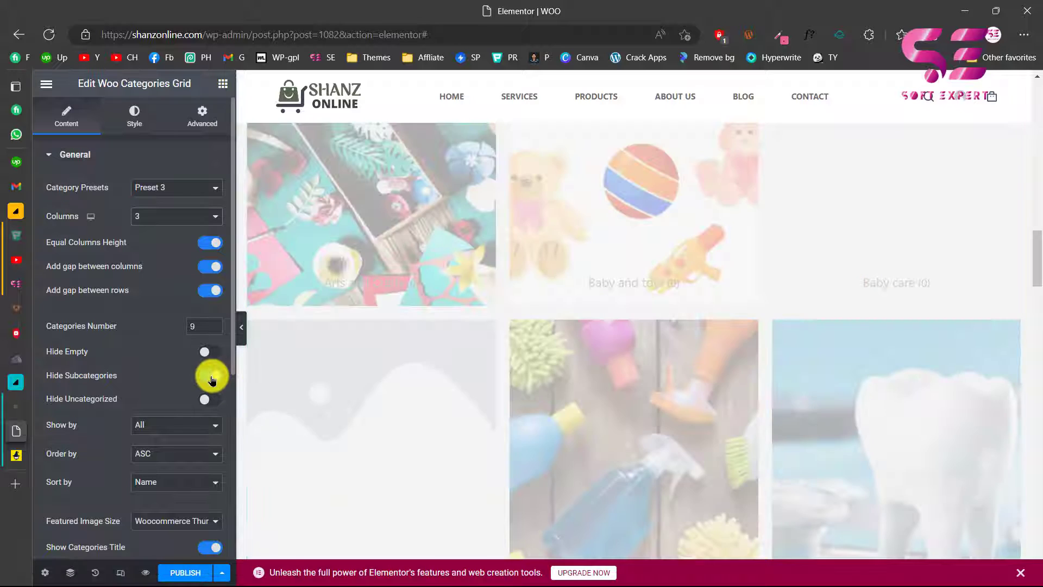
- Keep the categories shown as All, in ascending order, sorted by Name
scroll(134, 358, "down", 4)
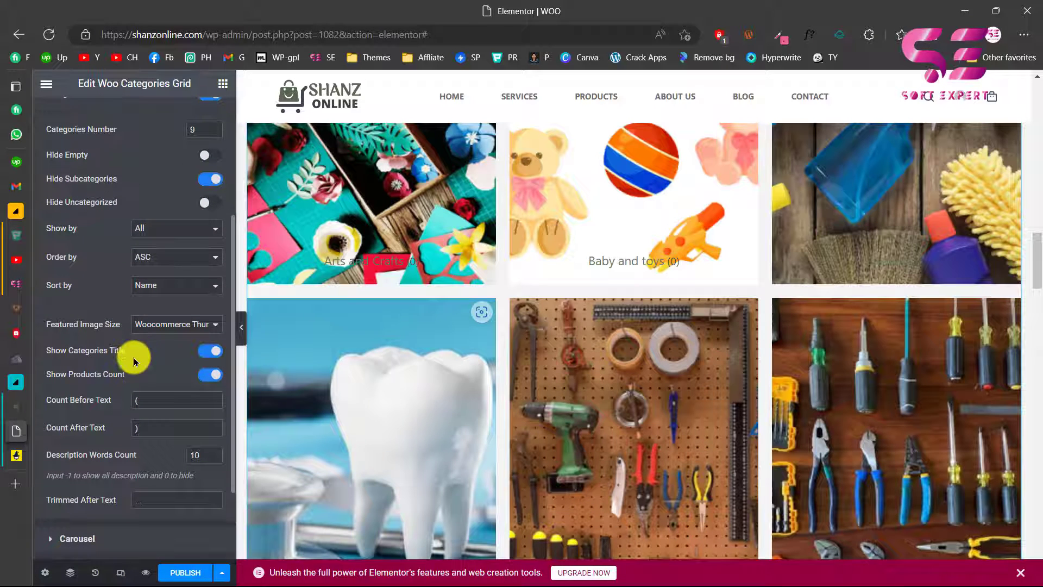
left_click(170, 230)
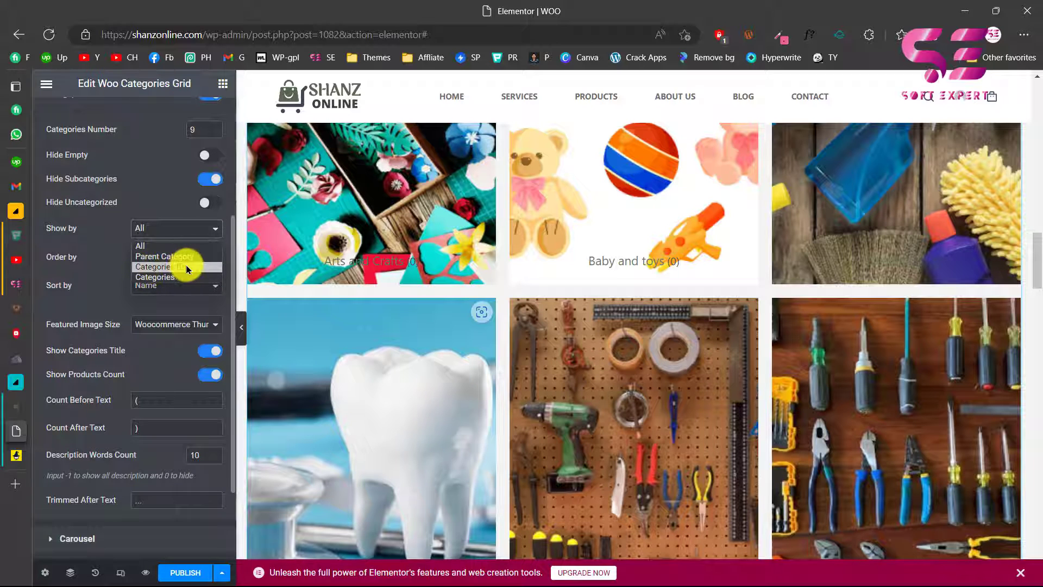
left_click(108, 236)
left_click(152, 259)
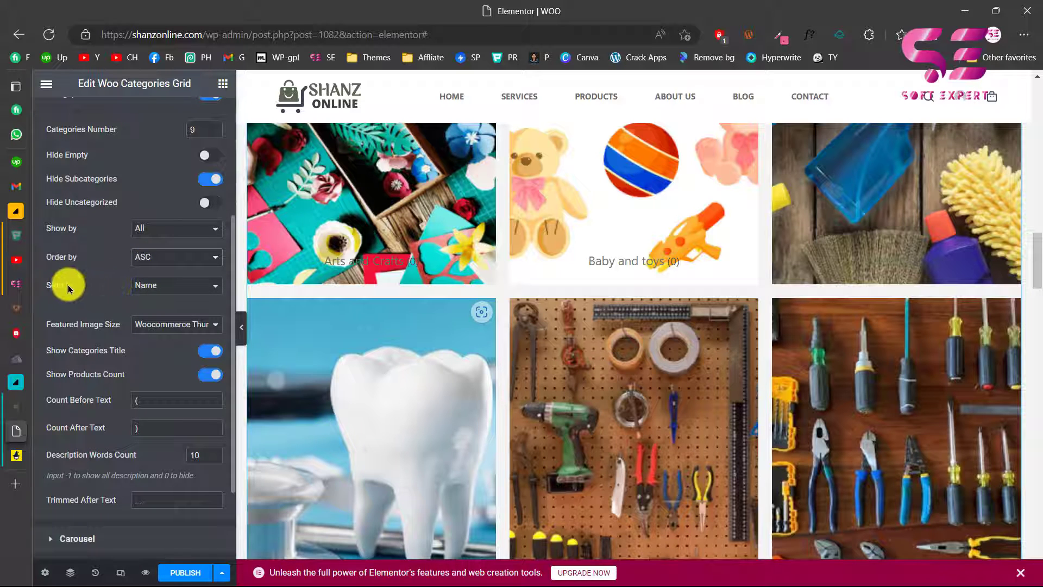
left_click(159, 288)
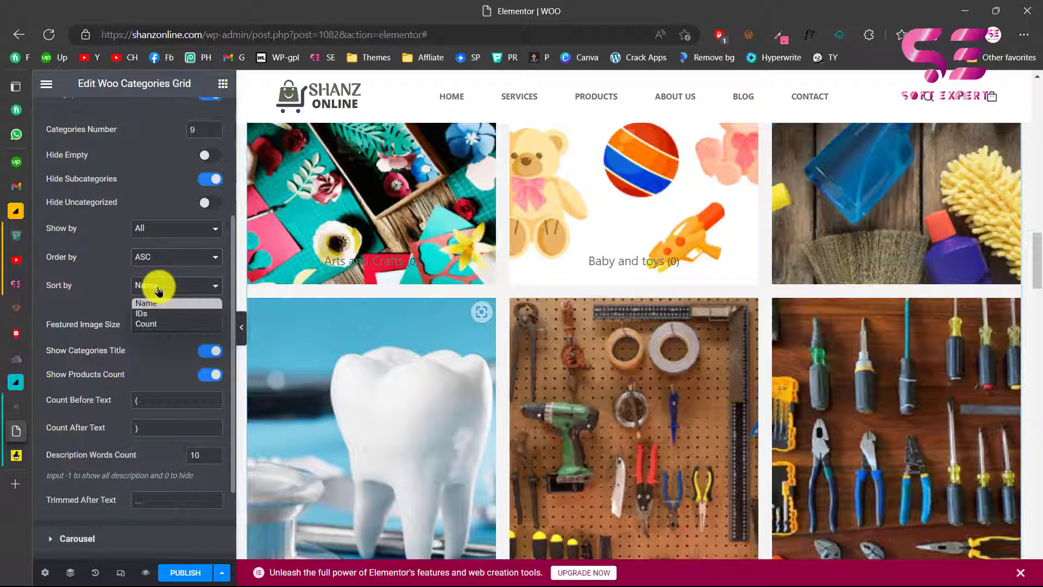
left_click(159, 287)
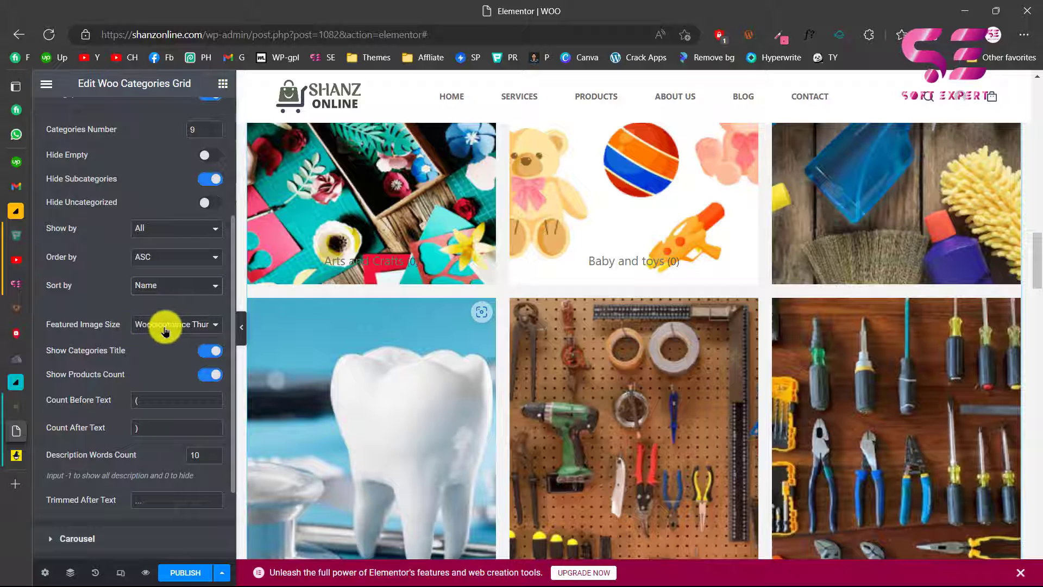
- Use Medium Large featured images and turn off Show Products Count, leaving only category names
scroll(344, 242, "up", 1)
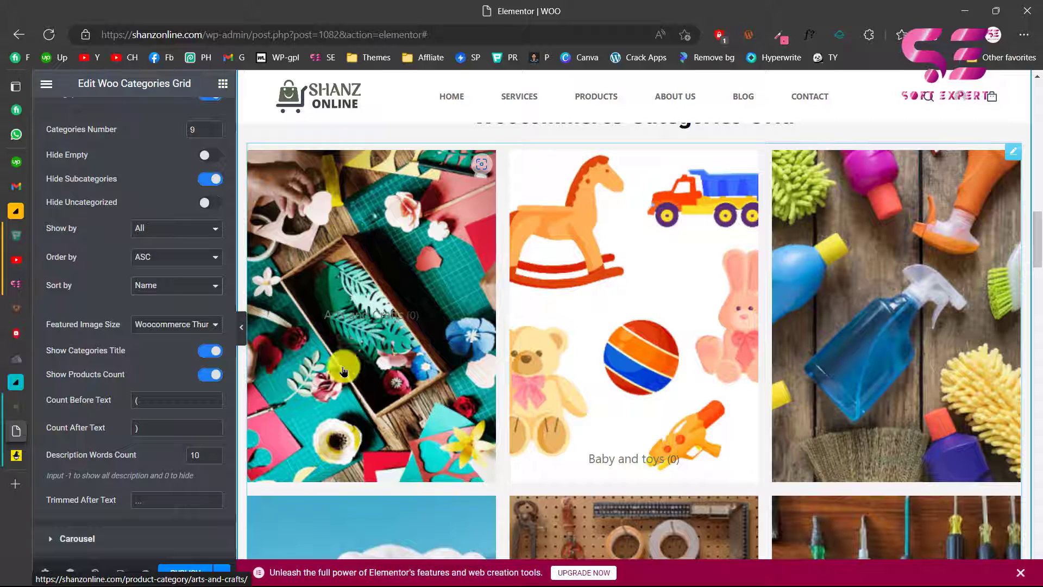
left_click(164, 325)
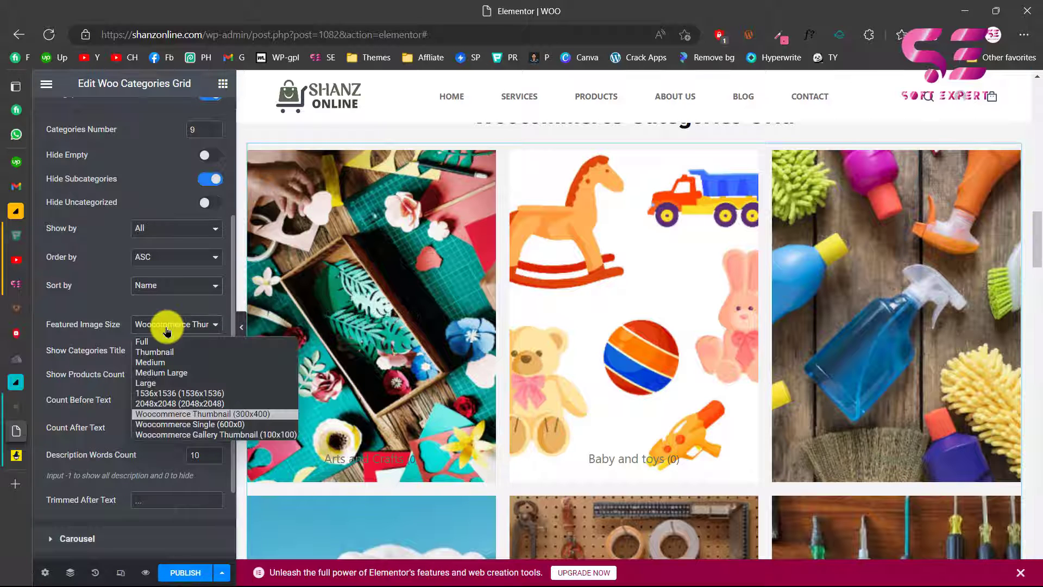
left_click(165, 375)
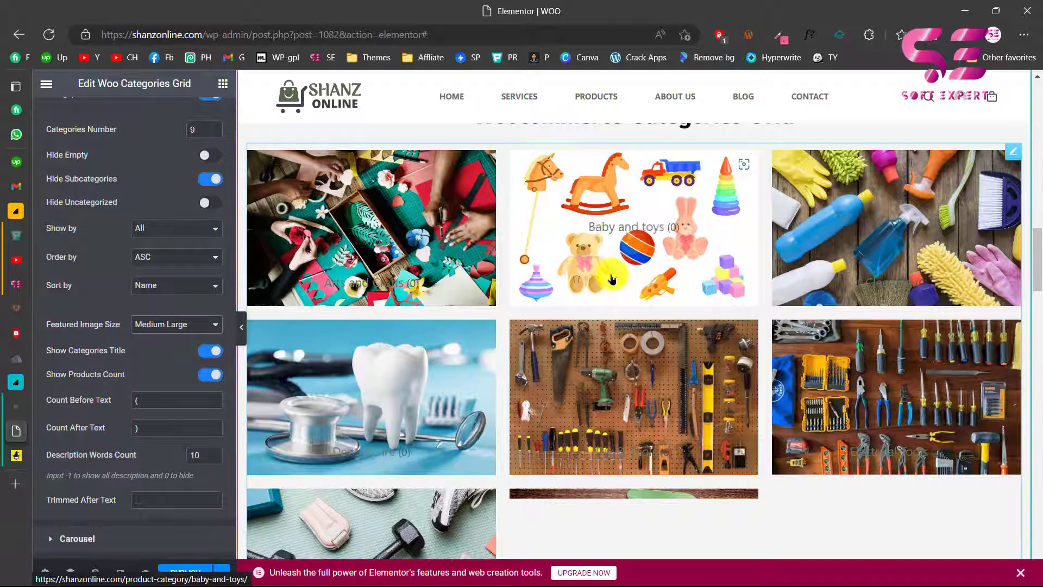
left_click(211, 375)
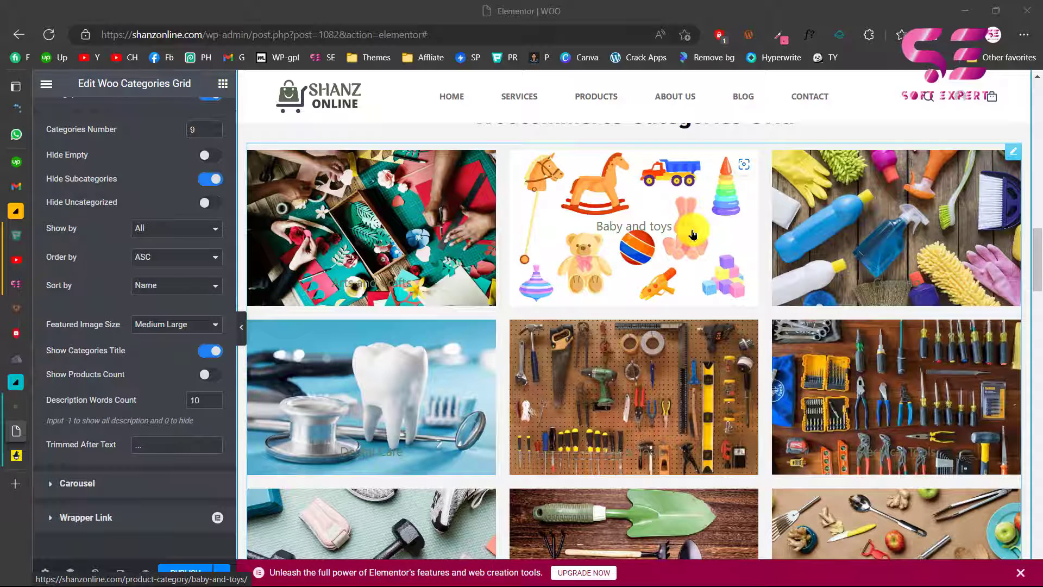
scroll(168, 361, "up", 4)
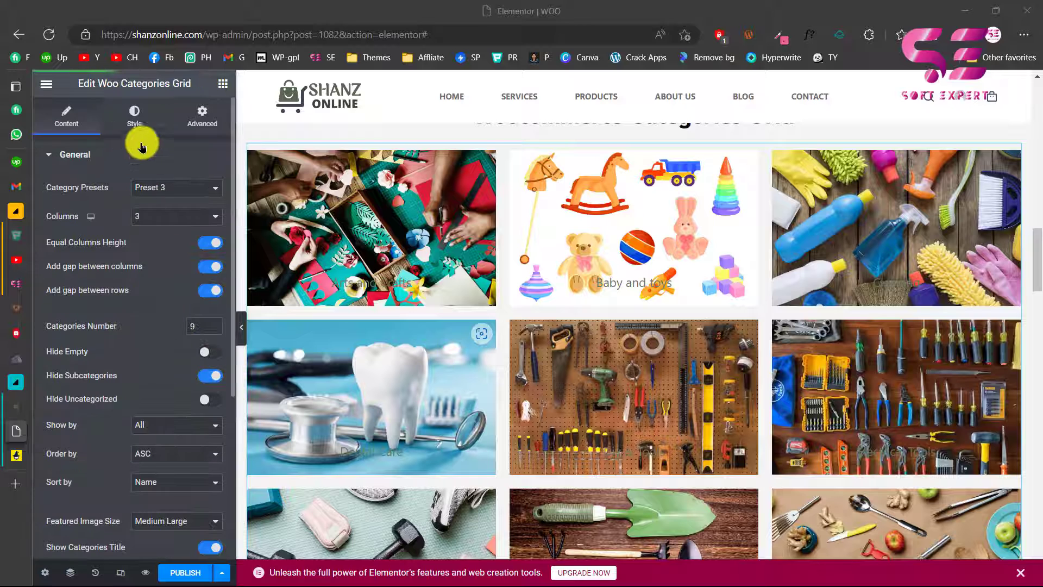
- Make the category titles white in the Style tab's Title settings
left_click(134, 115)
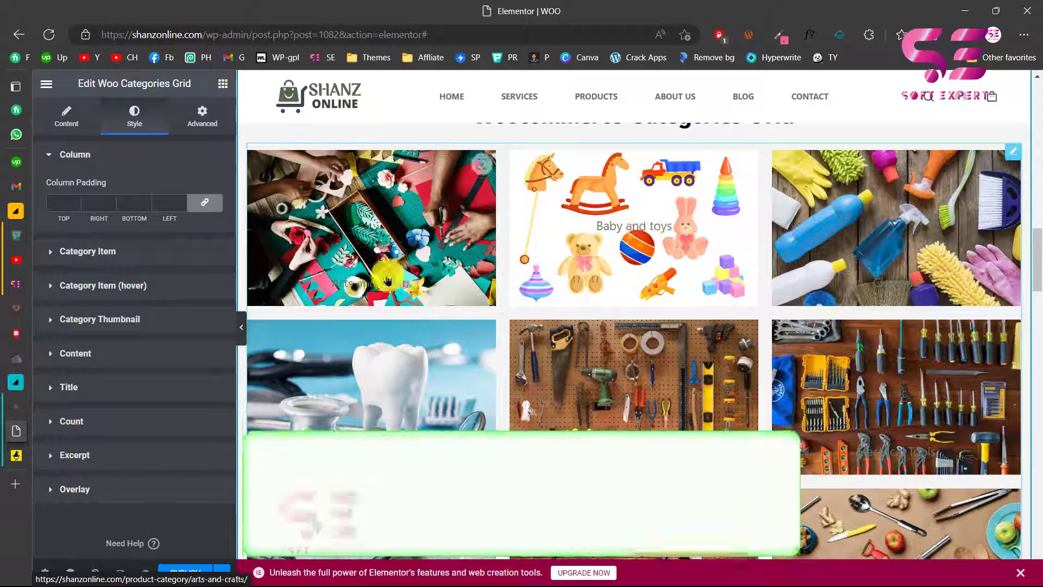
left_click(70, 386)
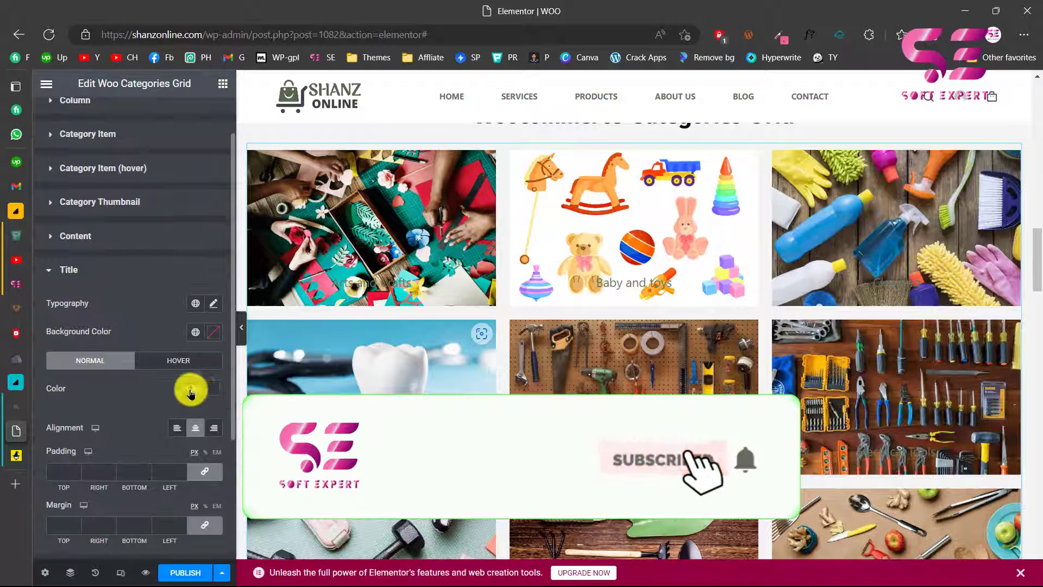
left_click(213, 389)
left_click(326, 380)
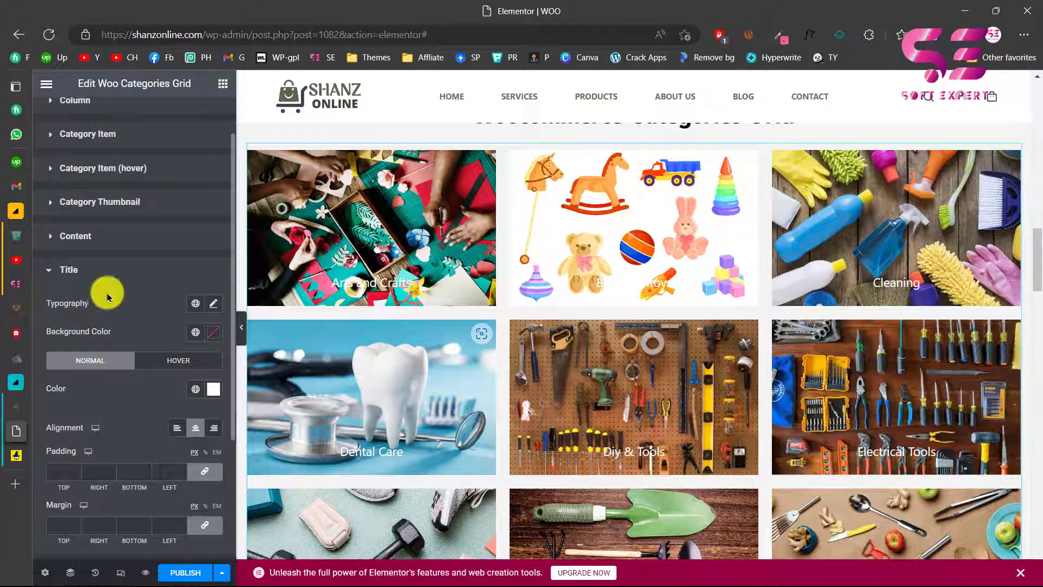
- Give the tile overlay a faint translucent black (#0000002B) colour on hover
scroll(103, 281, "up", 1)
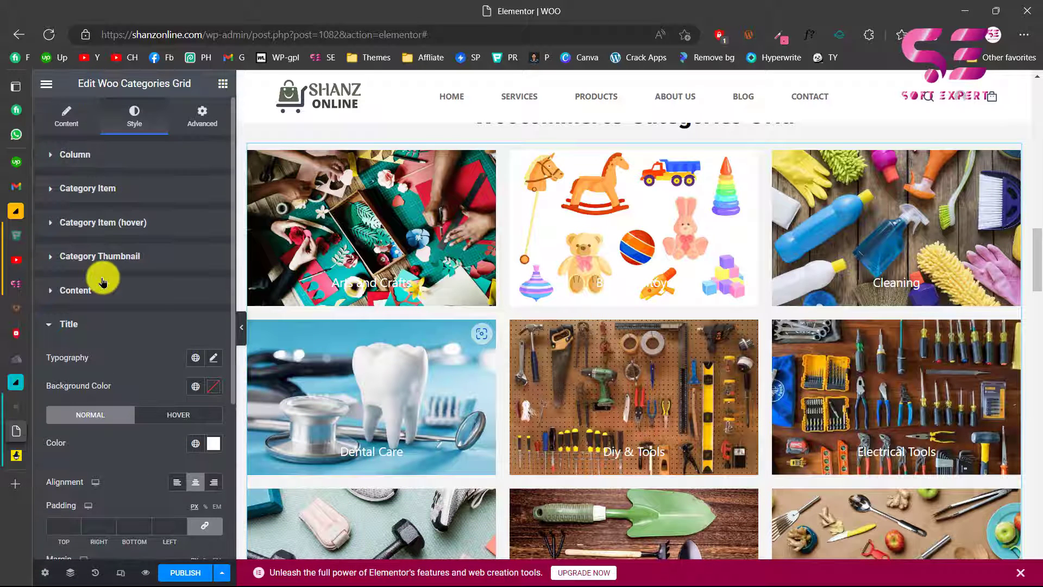
left_click(91, 195)
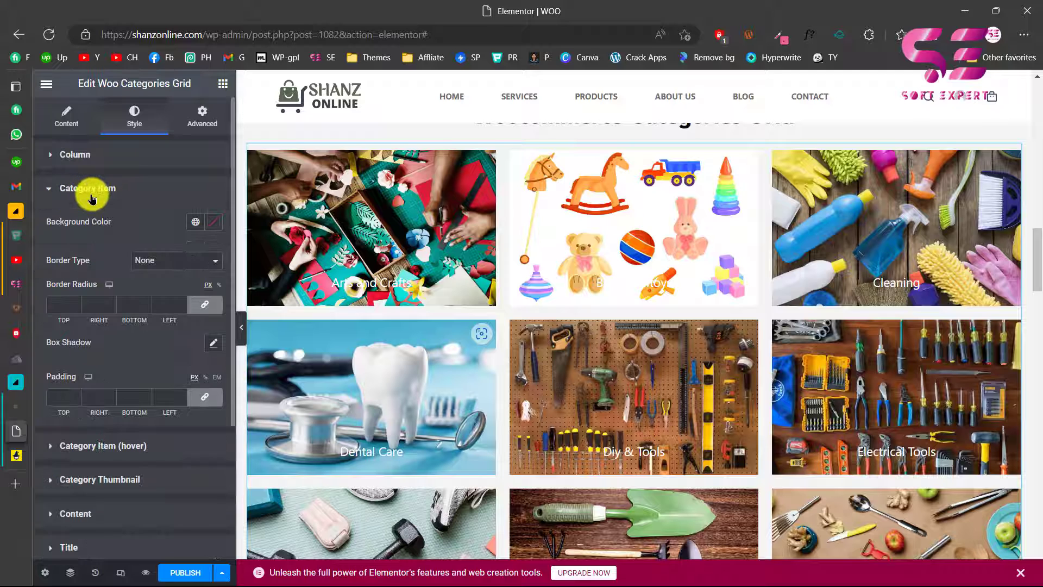
scroll(113, 345, "down", 3)
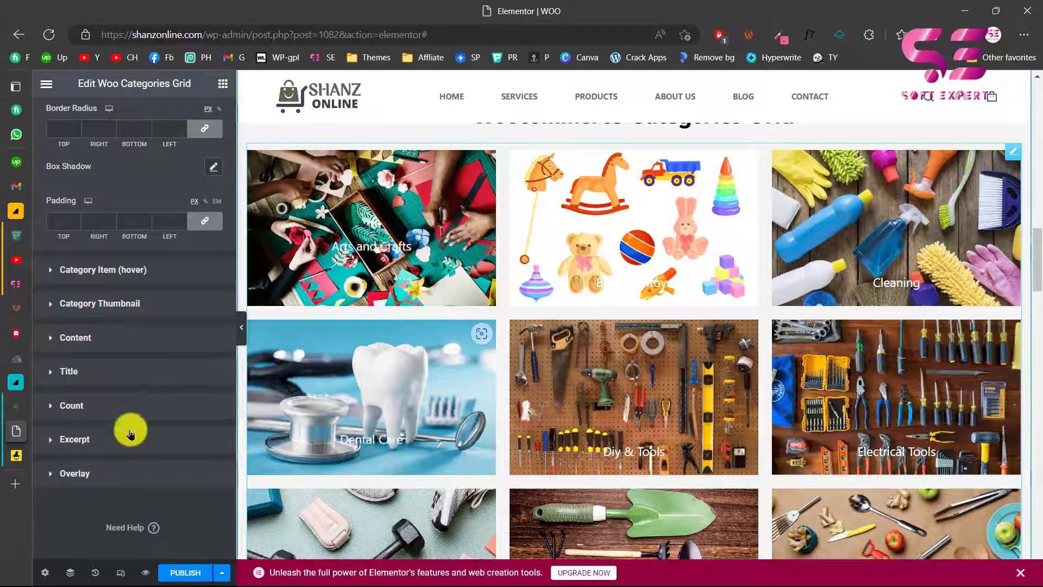
left_click(93, 472)
left_click(171, 402)
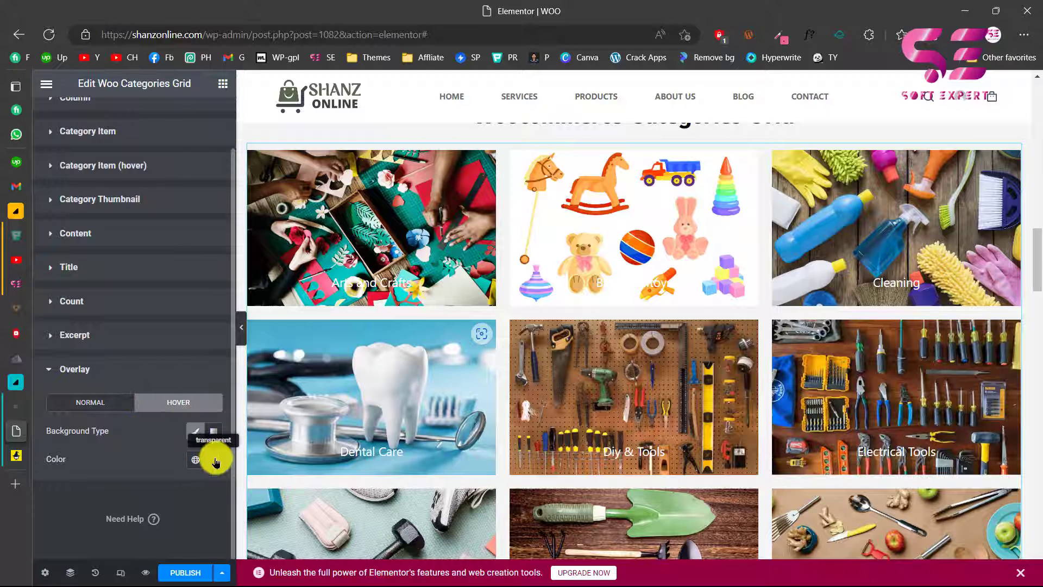
left_click(214, 460)
left_click(84, 408)
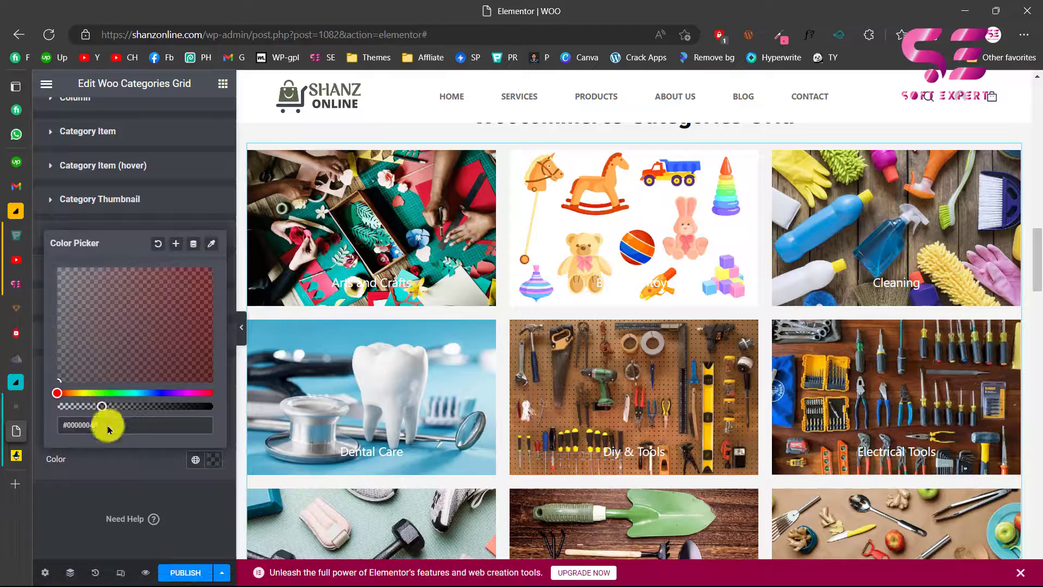
left_click(121, 468)
scroll(580, 340, "up", 1)
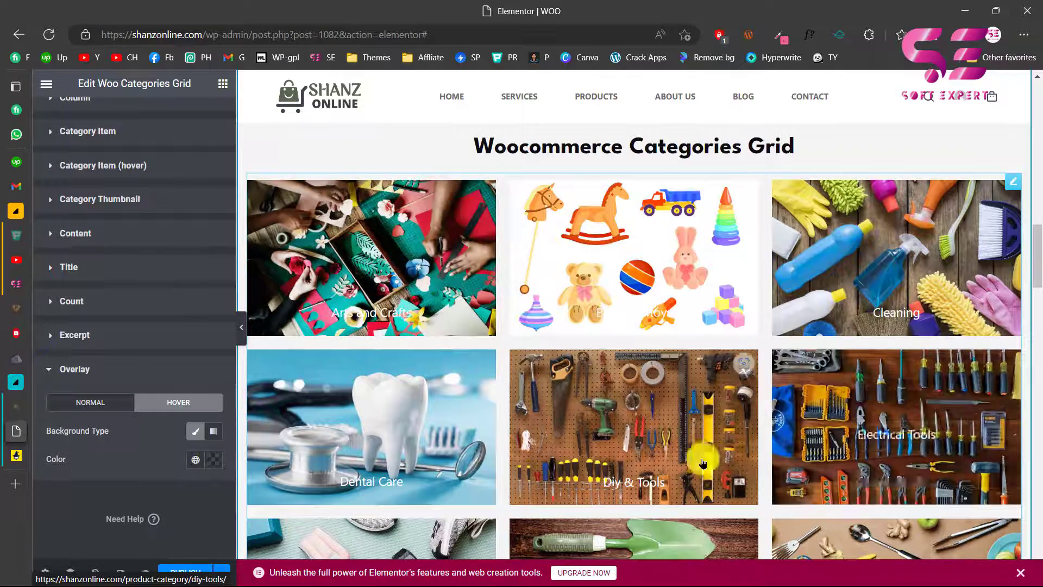
scroll(565, 388, "down", 10)
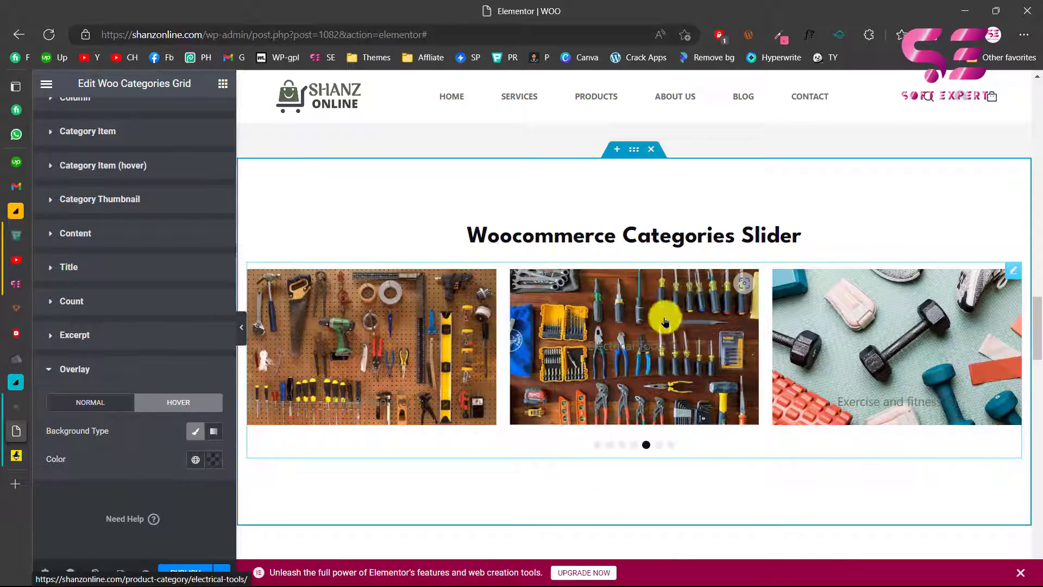
- Add another Woo Categories Grid below the slider and turn it into a carousel
left_click(220, 84)
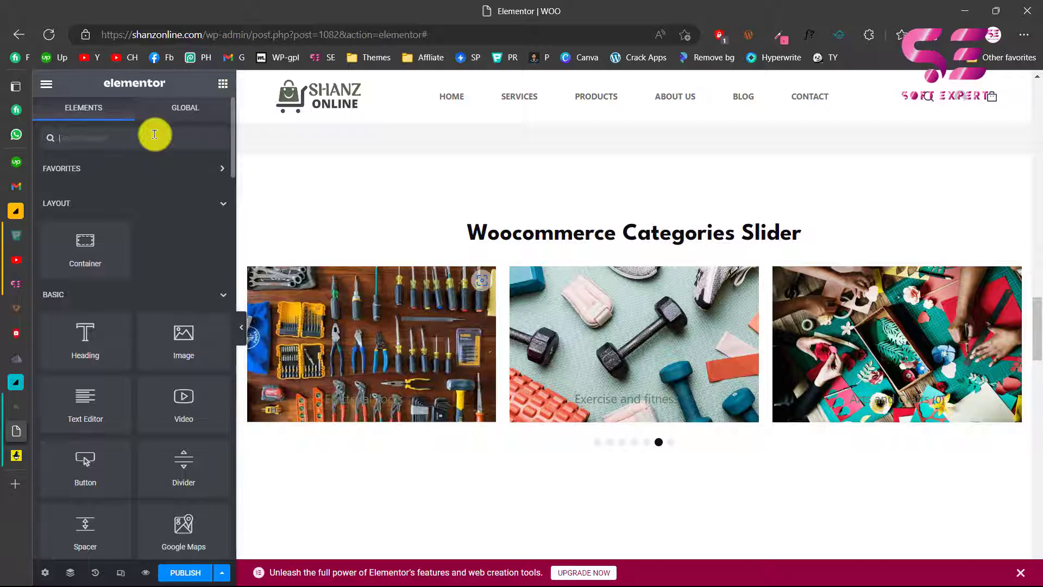
type("cate")
left_click_drag(197, 195, 413, 429)
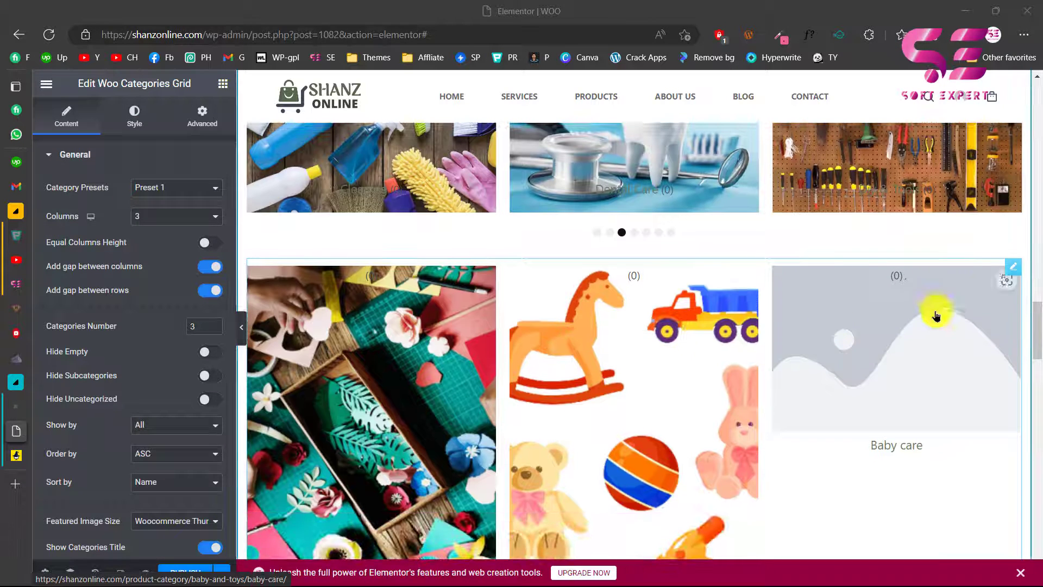
scroll(157, 334, "down", 4)
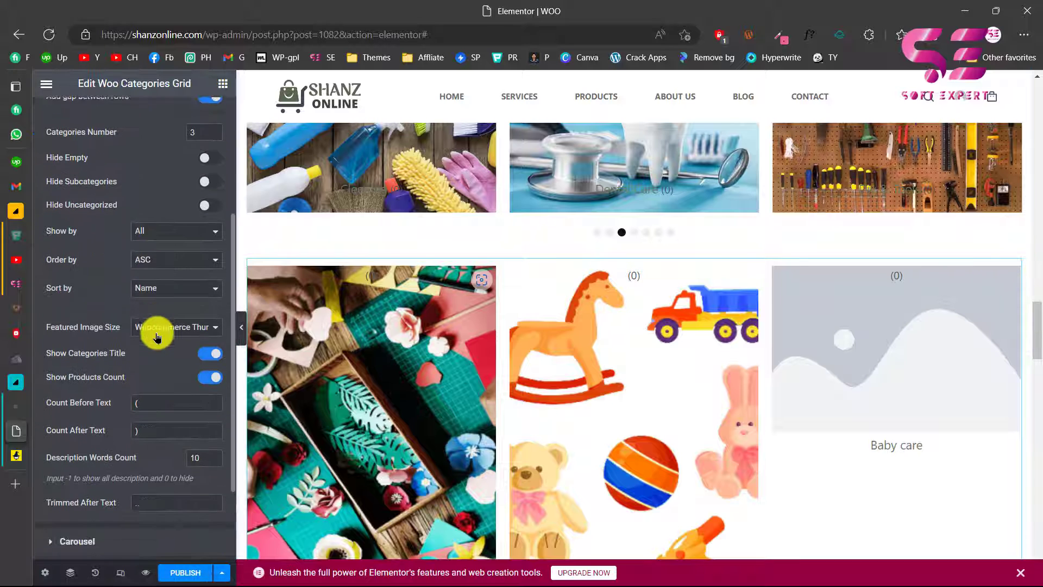
scroll(156, 334, "down", 2)
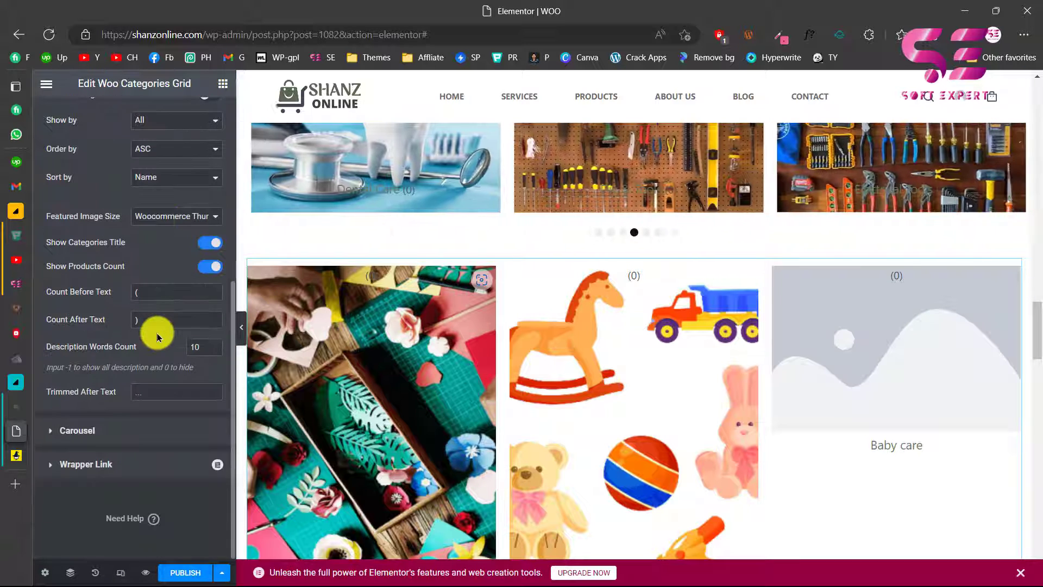
left_click(105, 432)
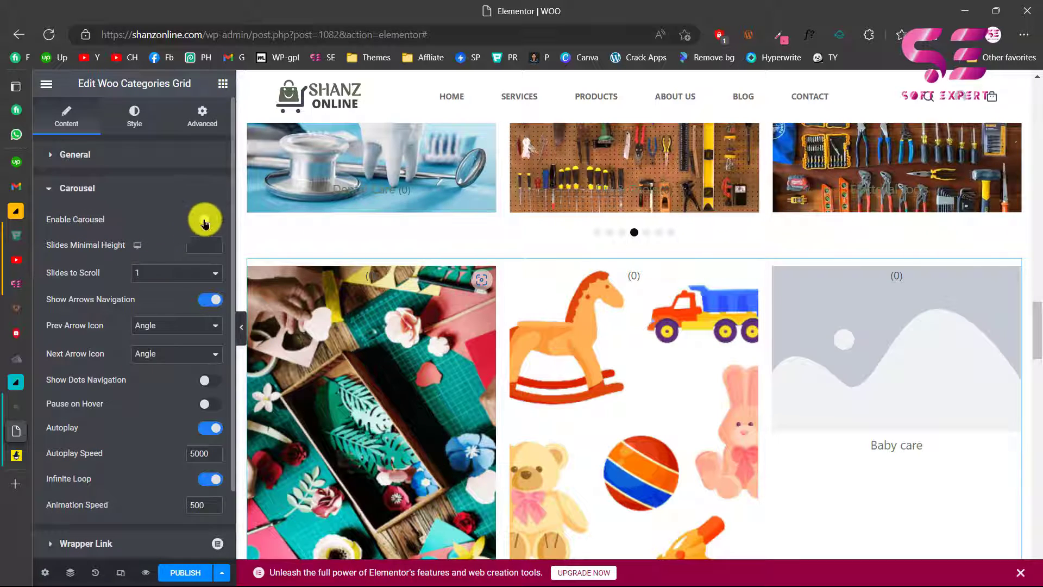
left_click(206, 220)
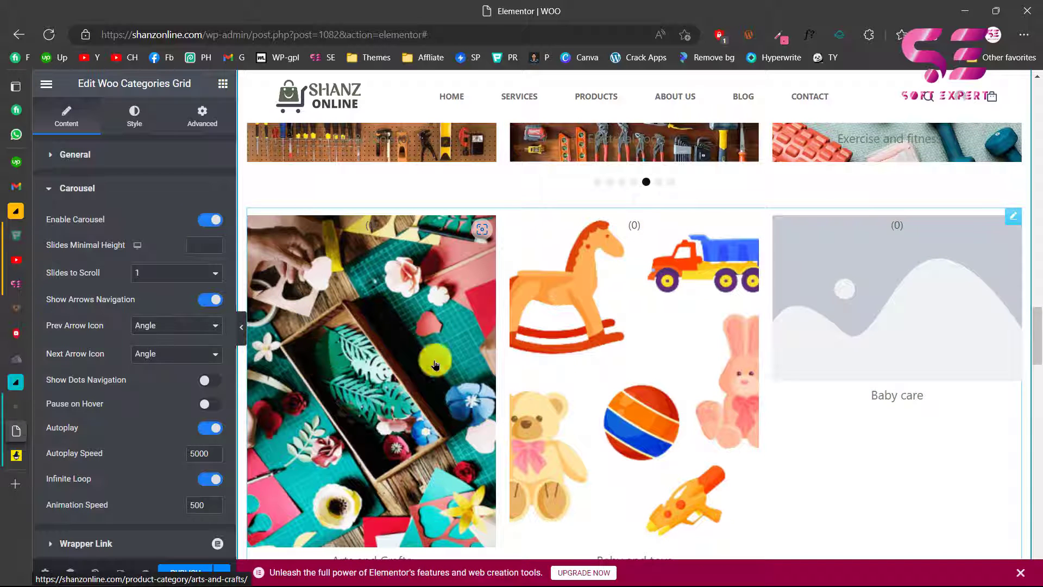
- Set the carousel grid to 14 categories with Medium Large images and the Preset 3 layout
left_click(92, 158)
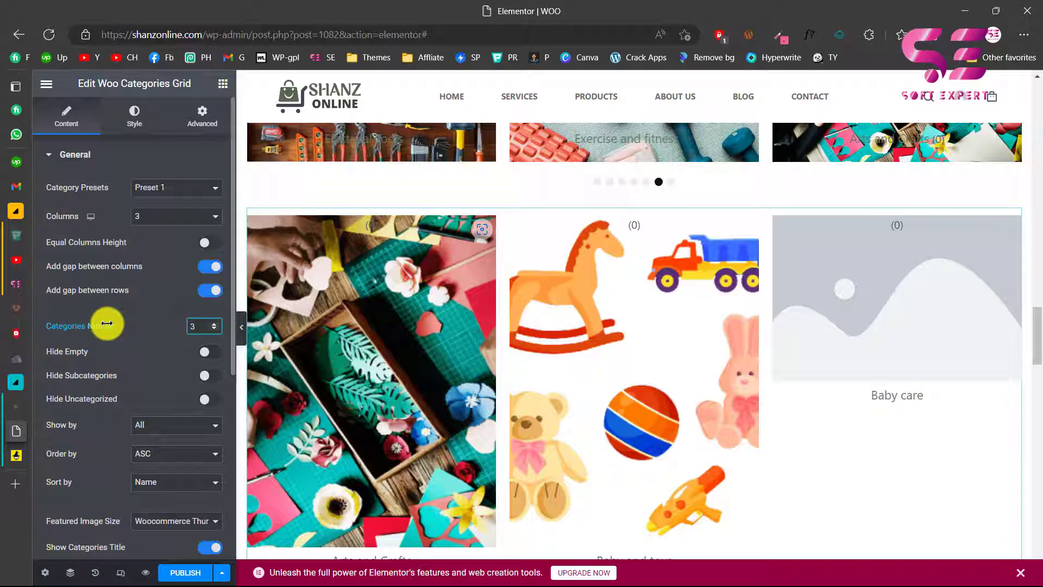
left_click_drag(106, 323, 115, 322)
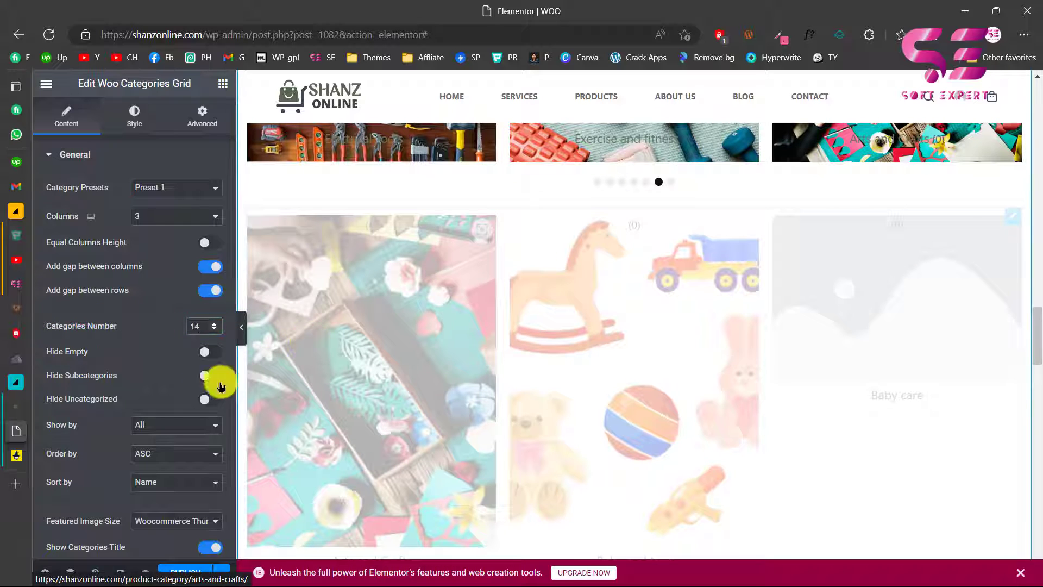
scroll(163, 397, "down", 3)
left_click(161, 398)
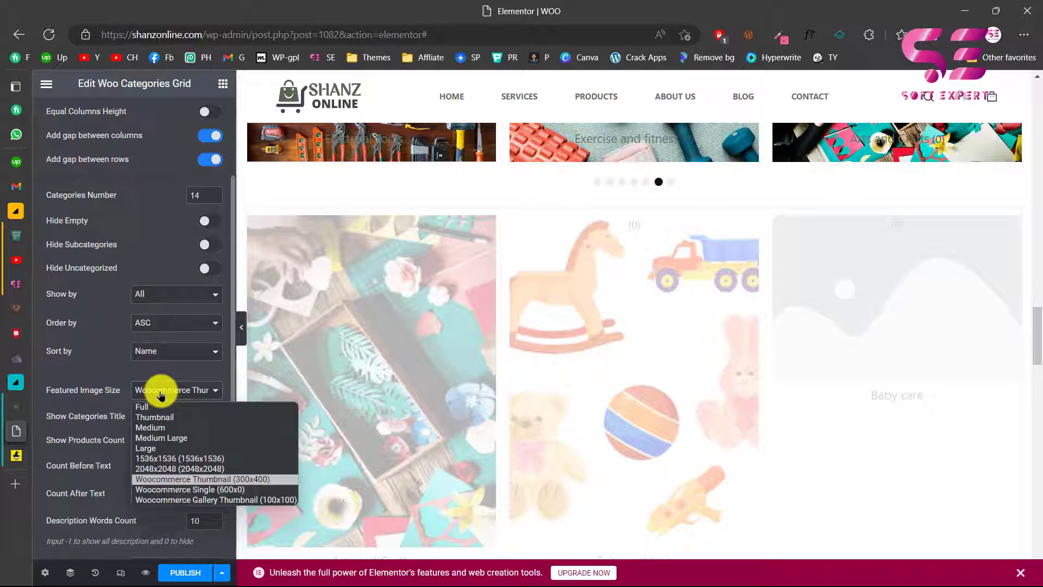
left_click(161, 437)
scroll(162, 437, "up", 3)
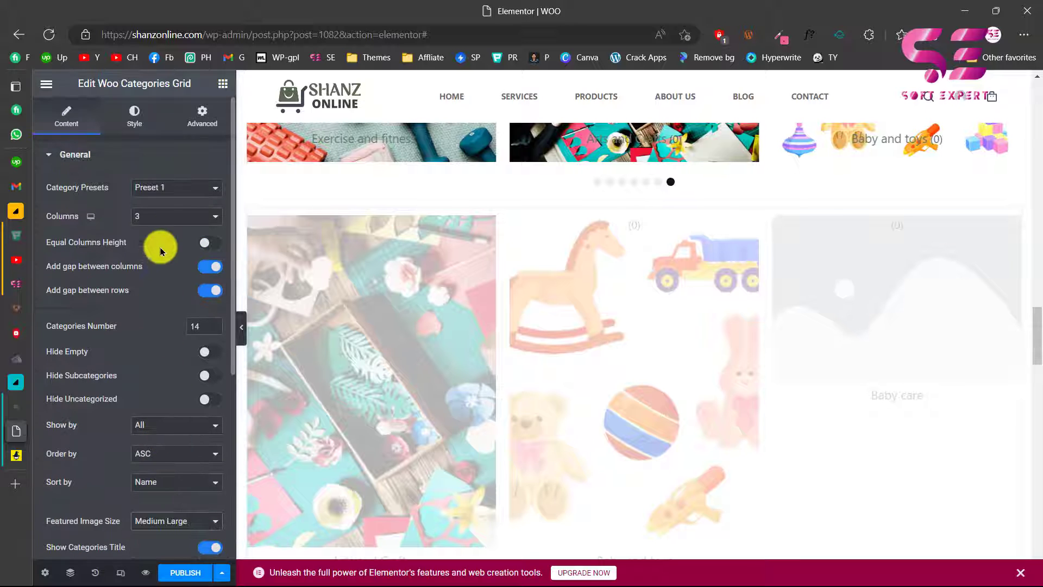
left_click(159, 189)
scroll(155, 218, "down", 7)
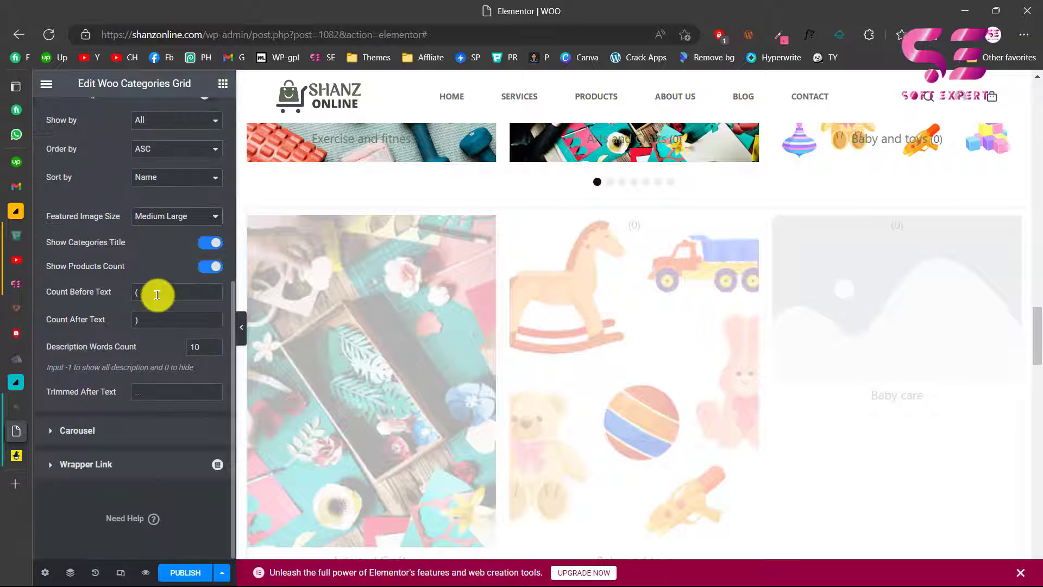
scroll(111, 427, "up", 7)
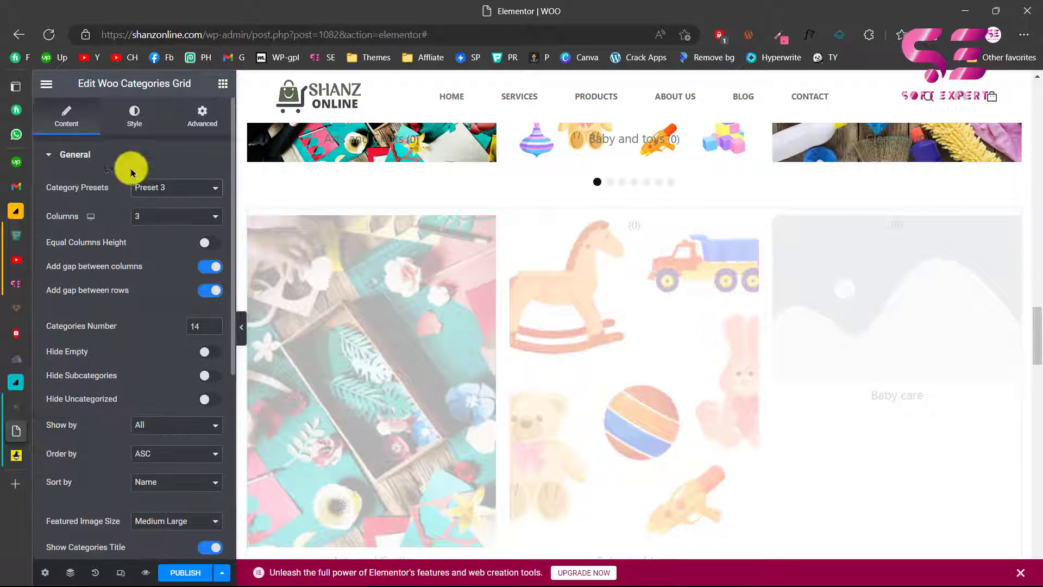
- In the categories widget's Carousel settings, turn off arrow navigation and turn on dot navigation
scroll(84, 435, "down", 7)
left_click(77, 433)
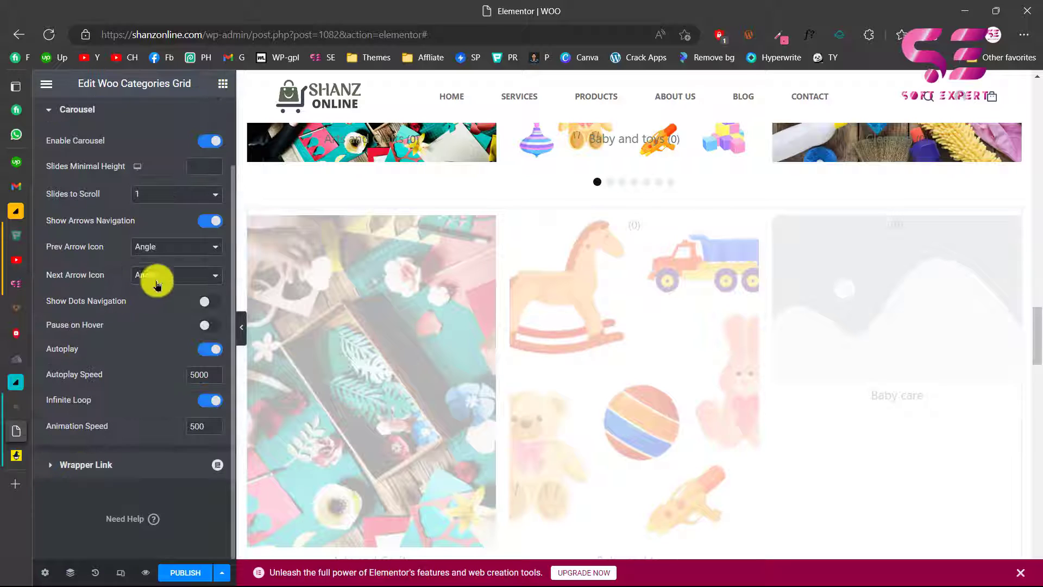
left_click(207, 223)
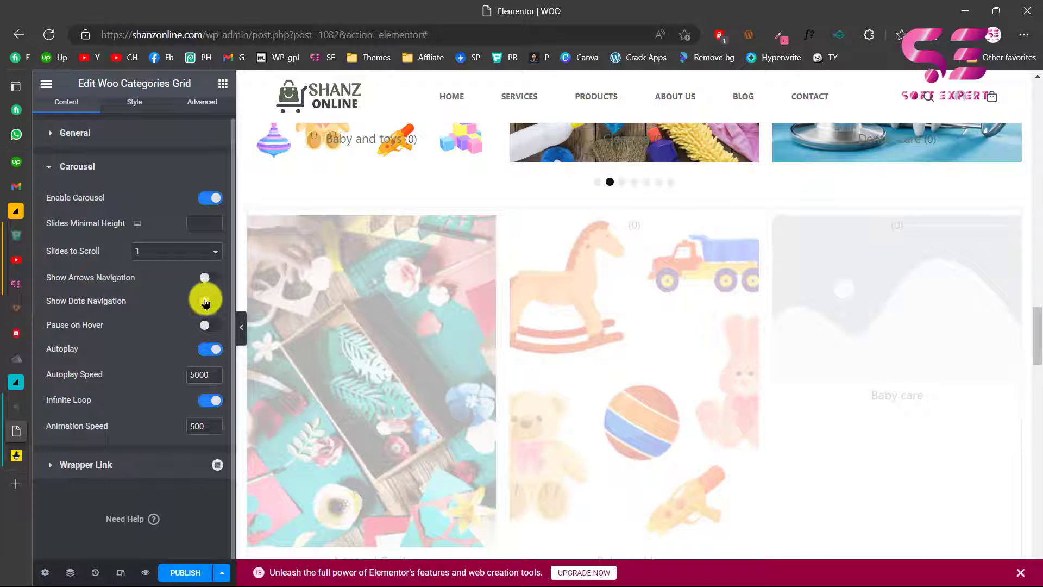
left_click(210, 302)
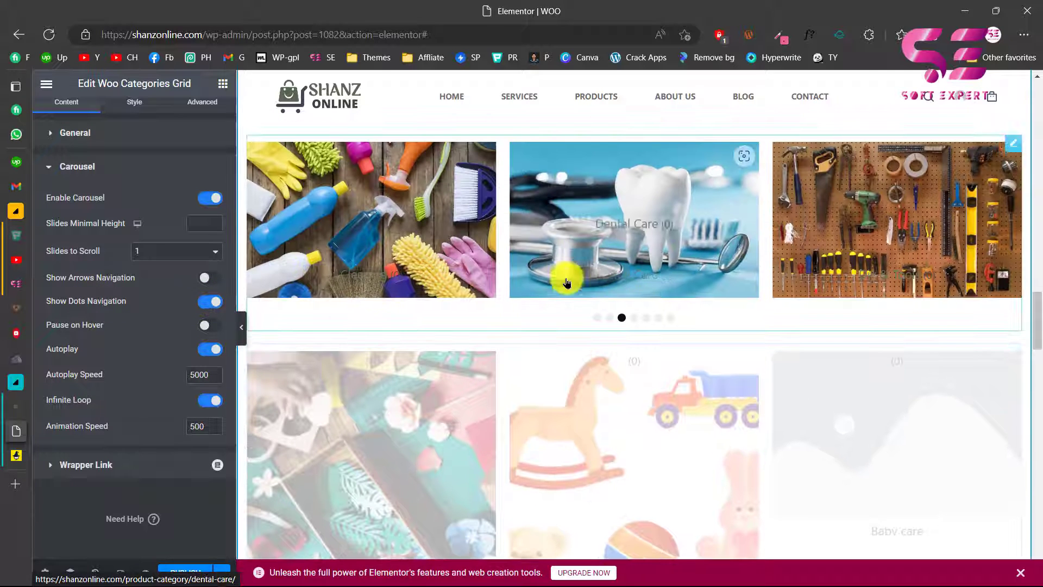
scroll(532, 311, "down", 3)
scroll(608, 214, "up", 2)
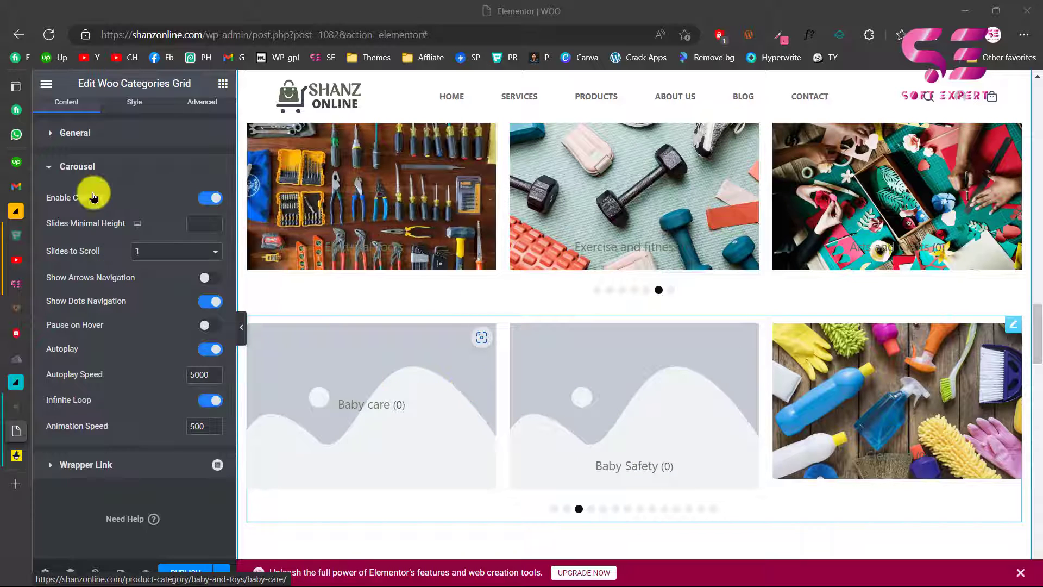
scroll(96, 193, "up", 1)
- Enable Hide Subcategories in the General settings, then bring up the widget's Style options
left_click(74, 156)
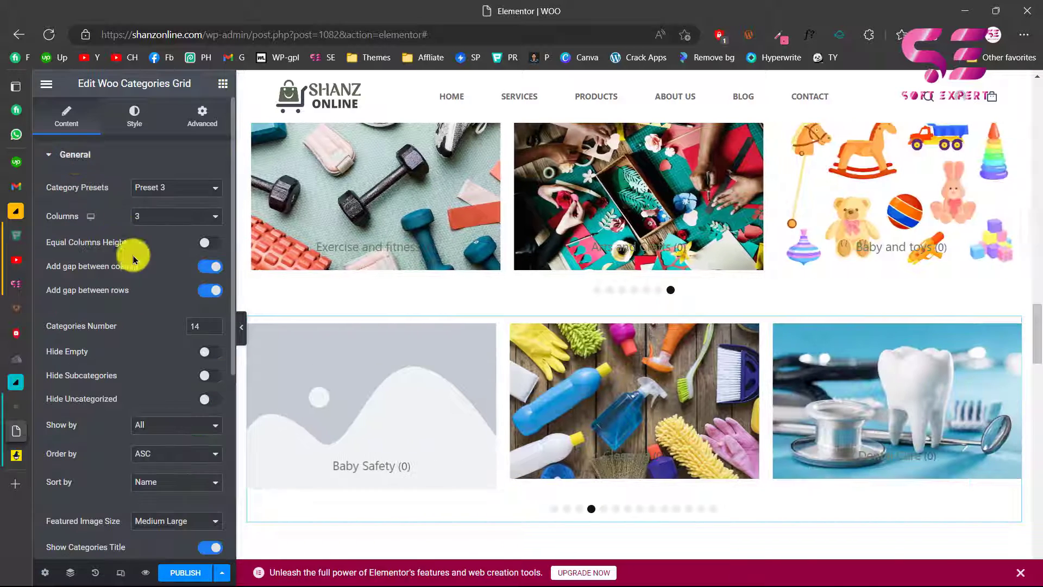
scroll(75, 263, "down", 3)
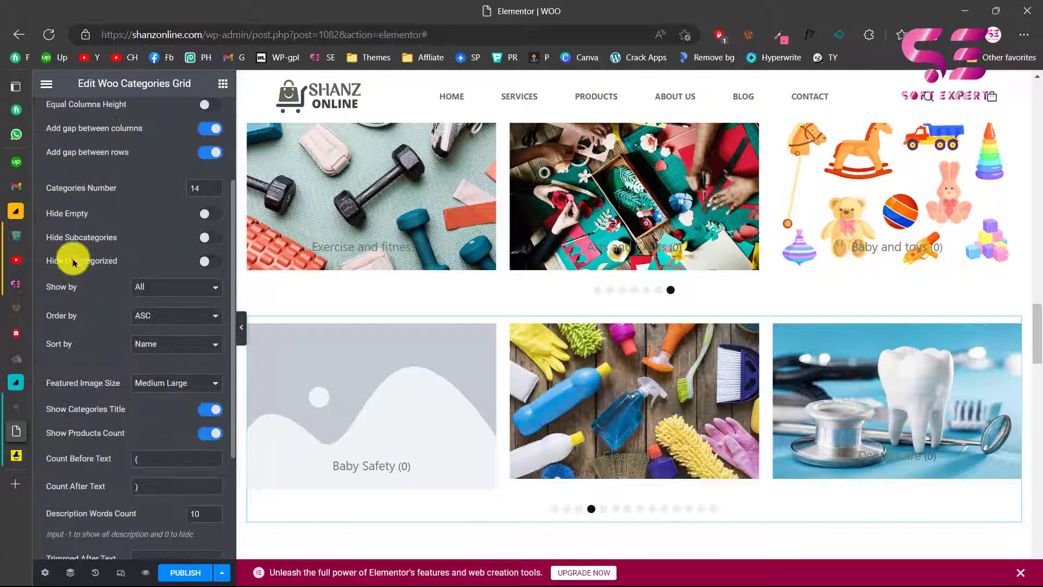
left_click(208, 237)
scroll(449, 324, "up", 1)
scroll(177, 188, "up", 3)
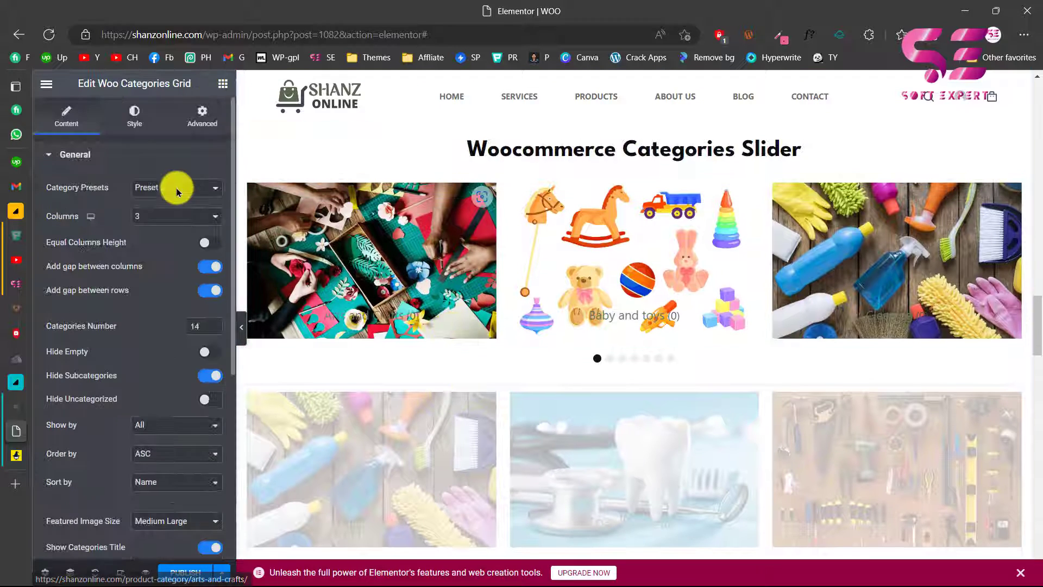
left_click(135, 115)
scroll(145, 268, "down", 2)
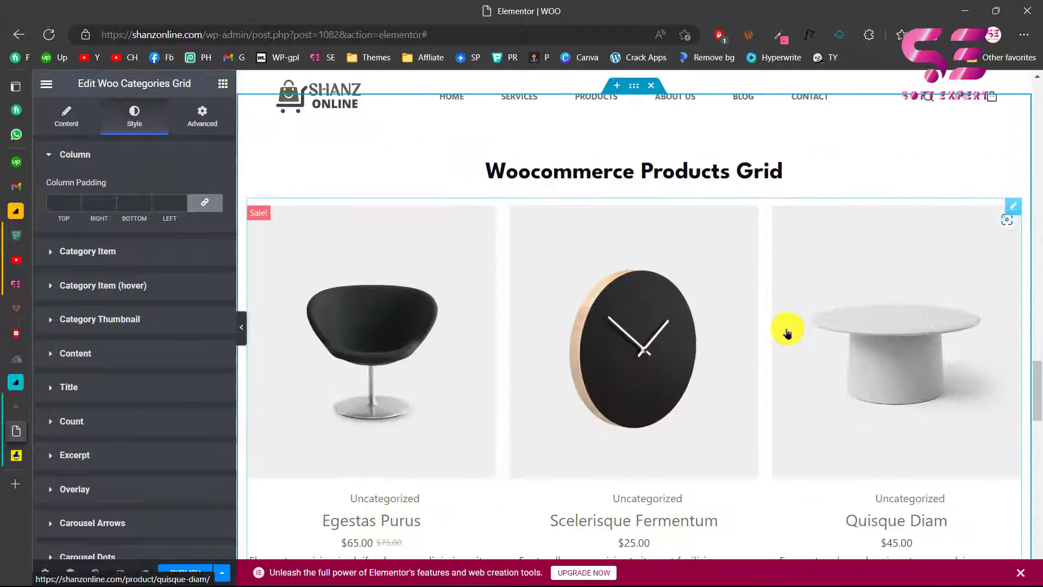
- Search widgets for 'prod' and drop a Woo Products Grid below the existing product grid
scroll(749, 190, "down", 2)
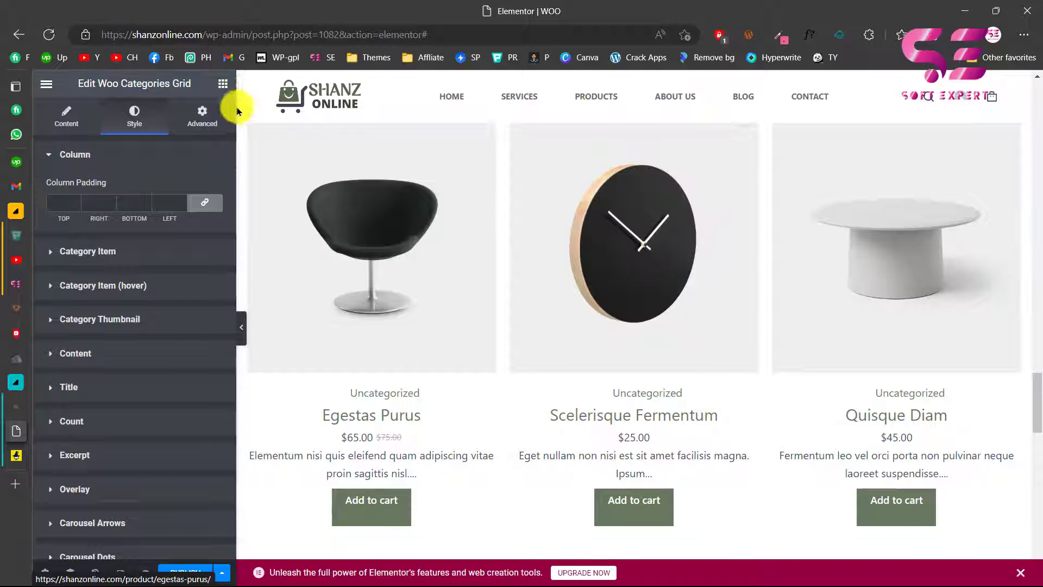
left_click(221, 84)
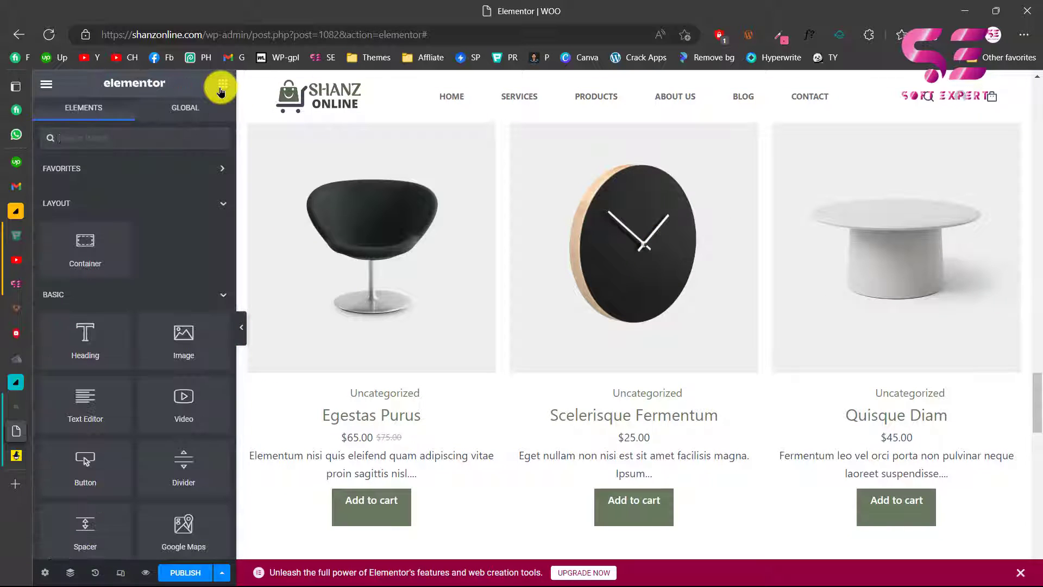
type("prod")
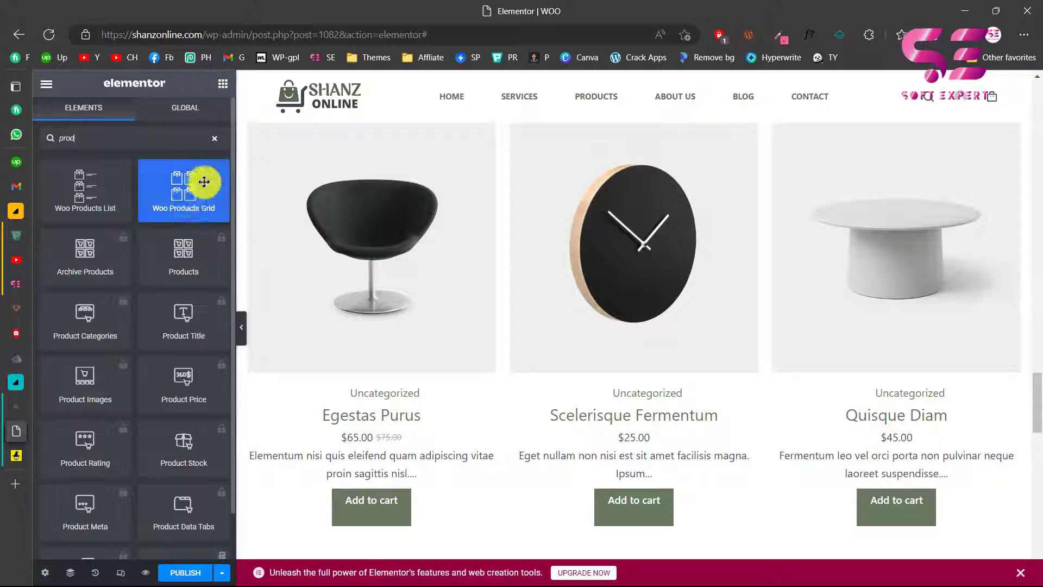
scroll(287, 220, "down", 2)
left_click_drag(198, 194, 344, 413)
scroll(455, 468, "down", 5)
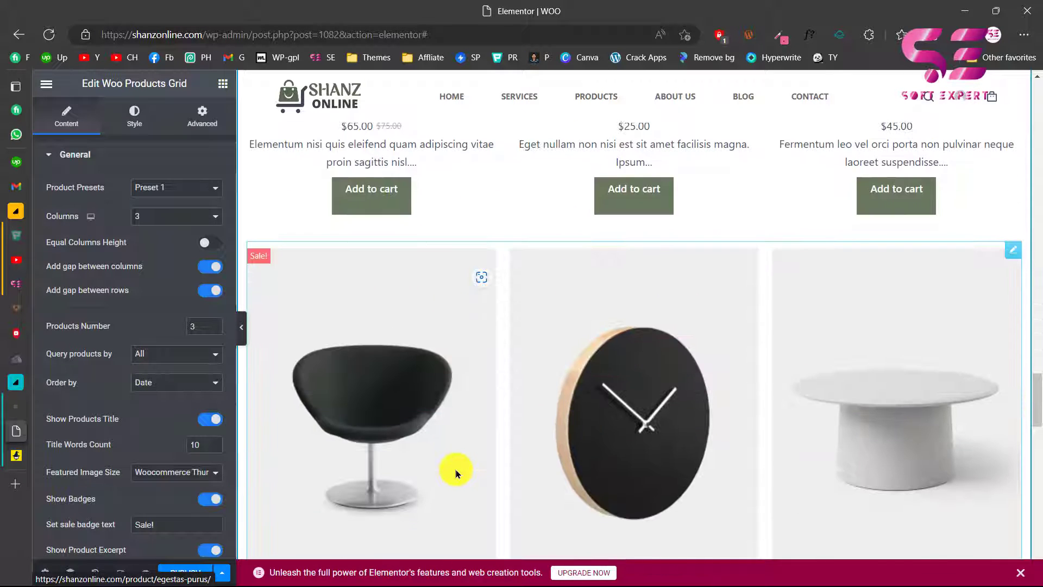
scroll(455, 467, "down", 1)
scroll(493, 380, "down", 1)
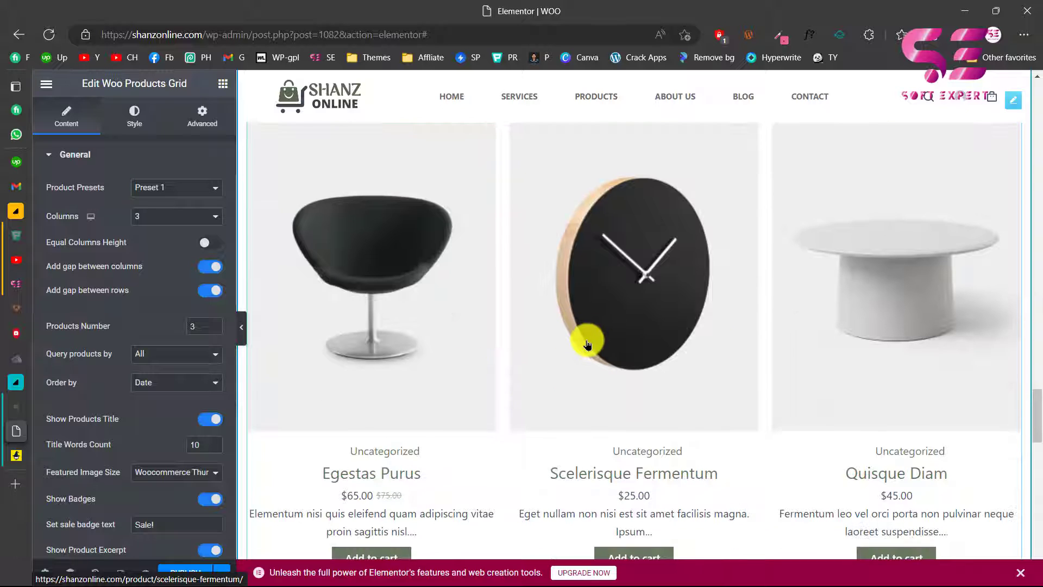
- Set the new grid's Product Presets to Preset 5 and Featured Image Size to Medium Large
left_click(190, 188)
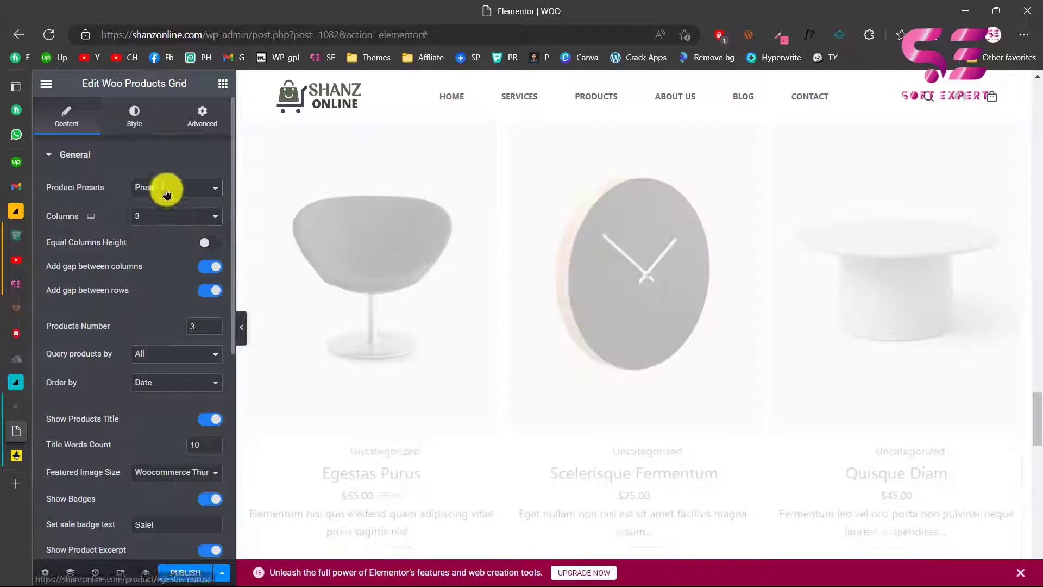
scroll(163, 326, "down", 3)
left_click(159, 346)
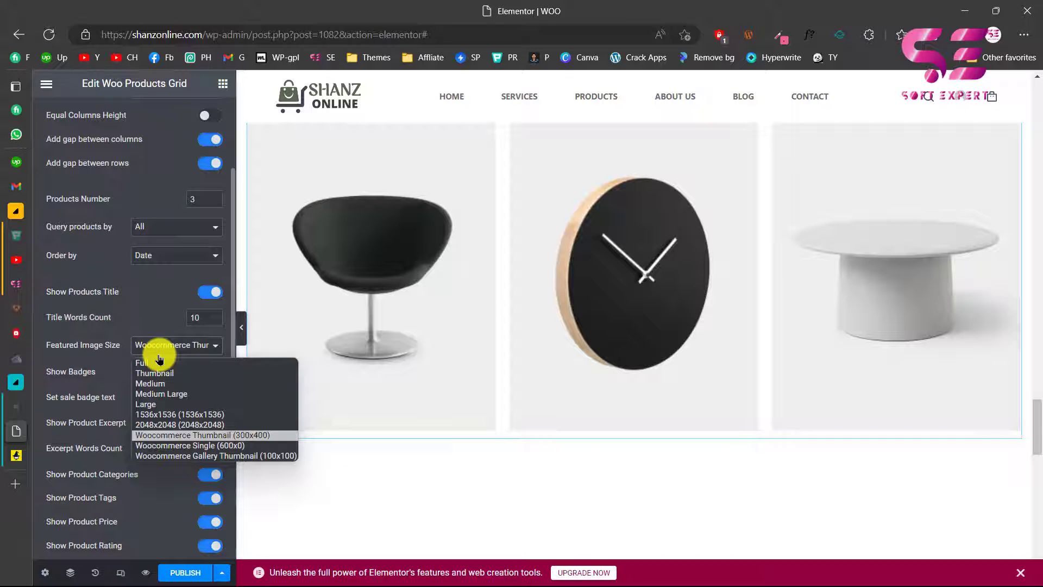
left_click(153, 394)
scroll(851, 280, "up", 3)
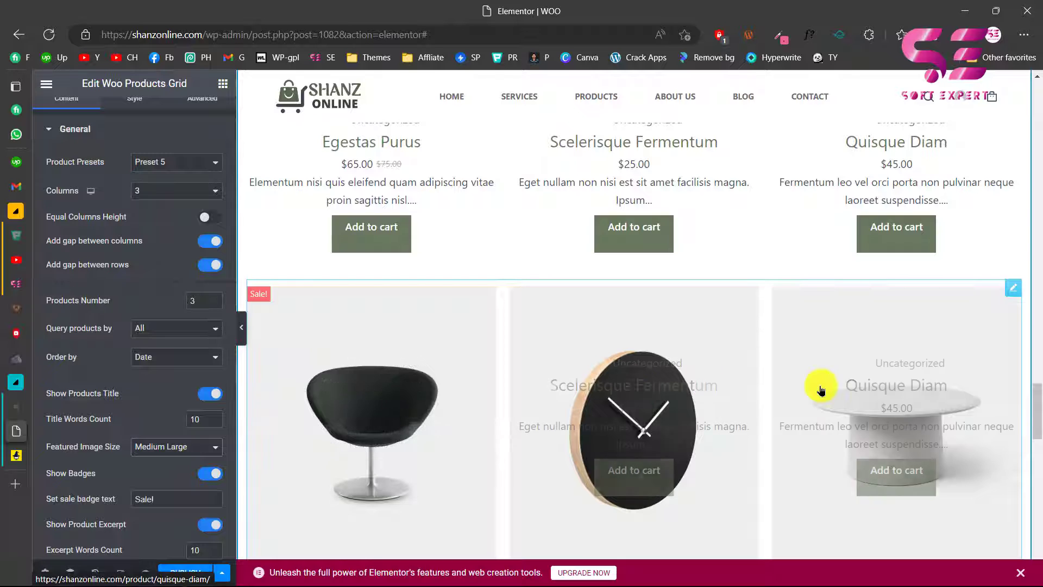
scroll(820, 389, "down", 9)
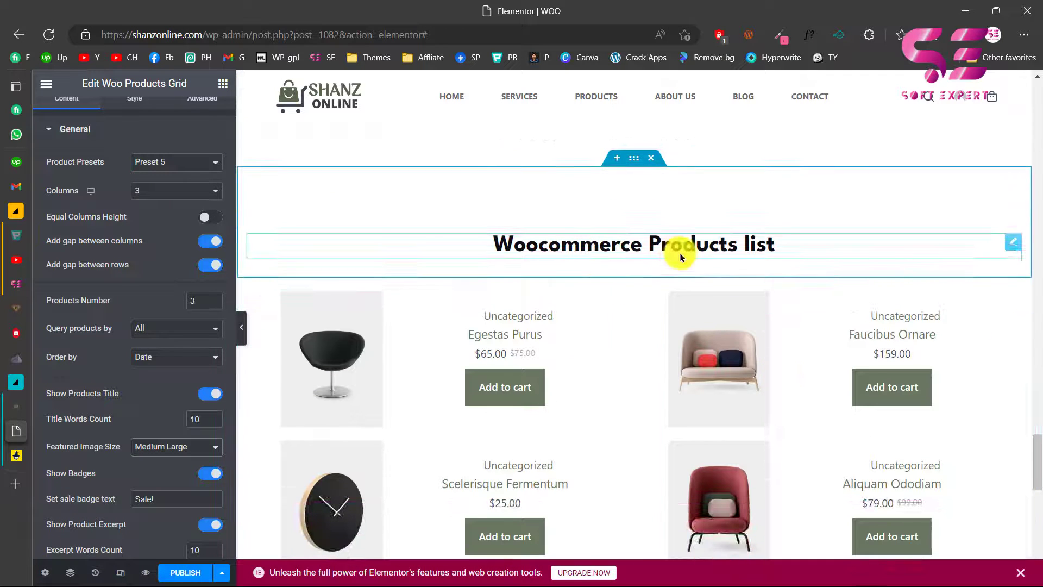
- Search 'prod' and drop a Woo Products List below the product grid, then view its Style settings
left_click(221, 85)
type("prod")
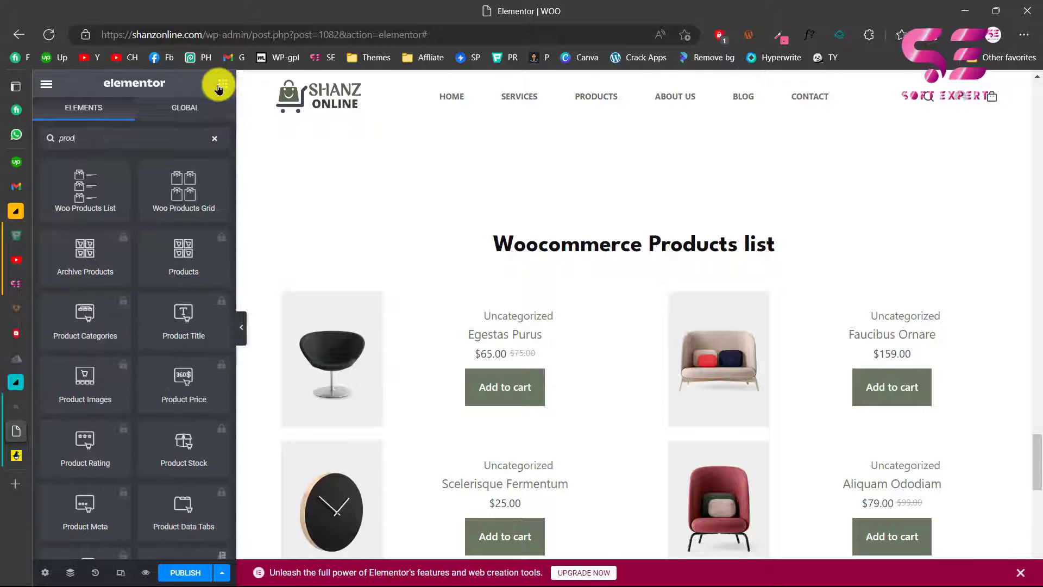
mouse_move(105, 217)
left_mouse_down()
mouse_move(319, 299)
mouse_move(96, 206)
left_mouse_up()
left_click_drag(88, 200, 403, 482)
scroll(379, 366, "down", 2)
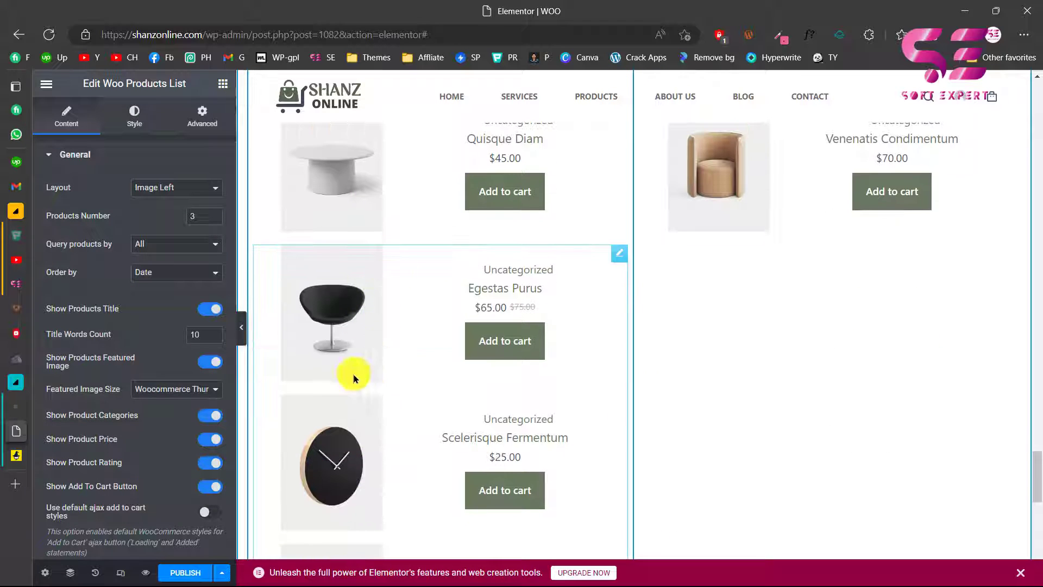
scroll(465, 354, "up", 1)
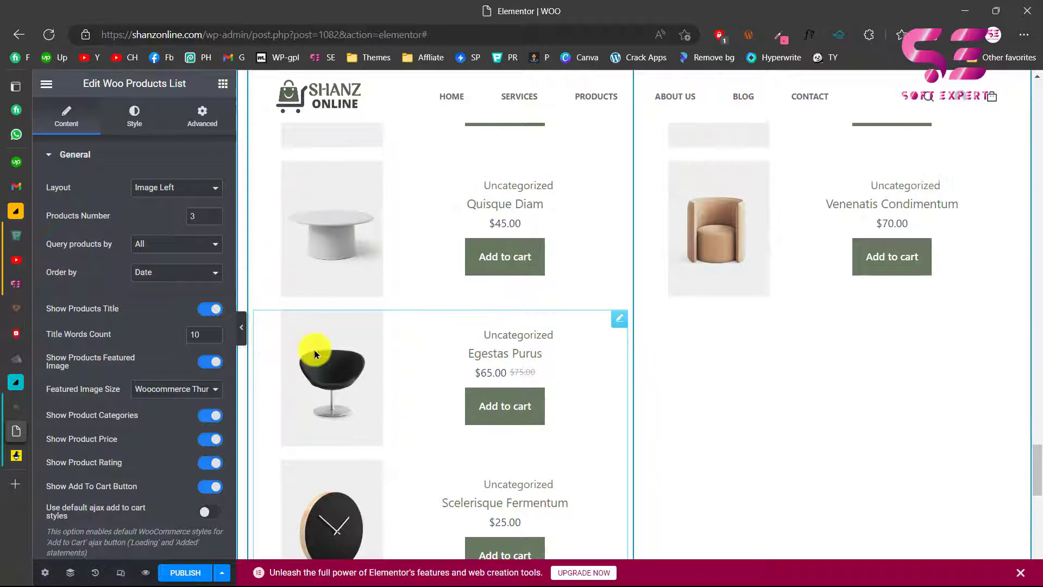
scroll(142, 338, "down", 3)
left_click(489, 482)
scroll(489, 482, "up", 3)
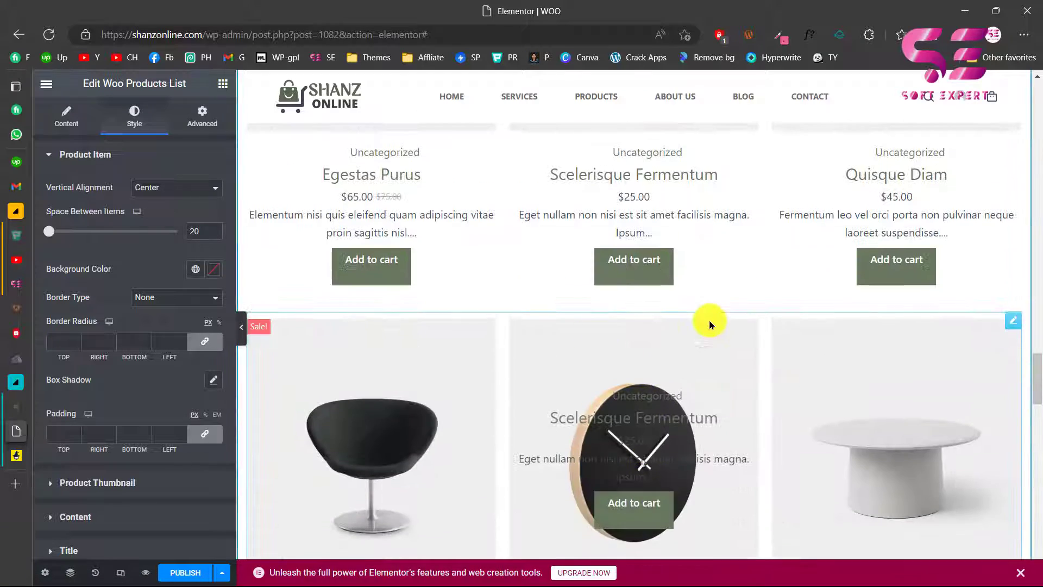
scroll(709, 324, "up", 10)
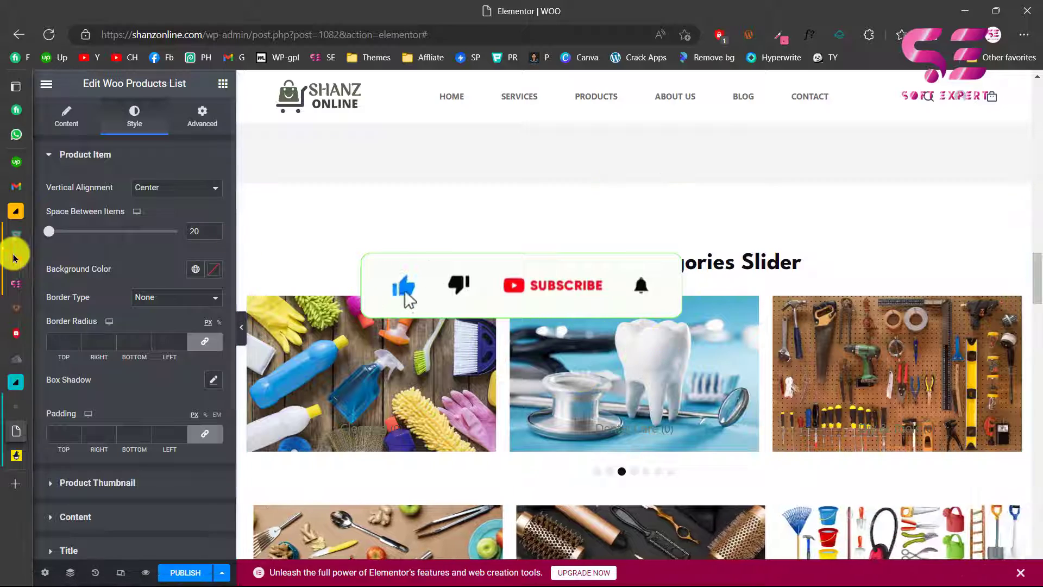
- Switch to the YouTube channel's Videos page and browse the recent uploads
left_click(15, 259)
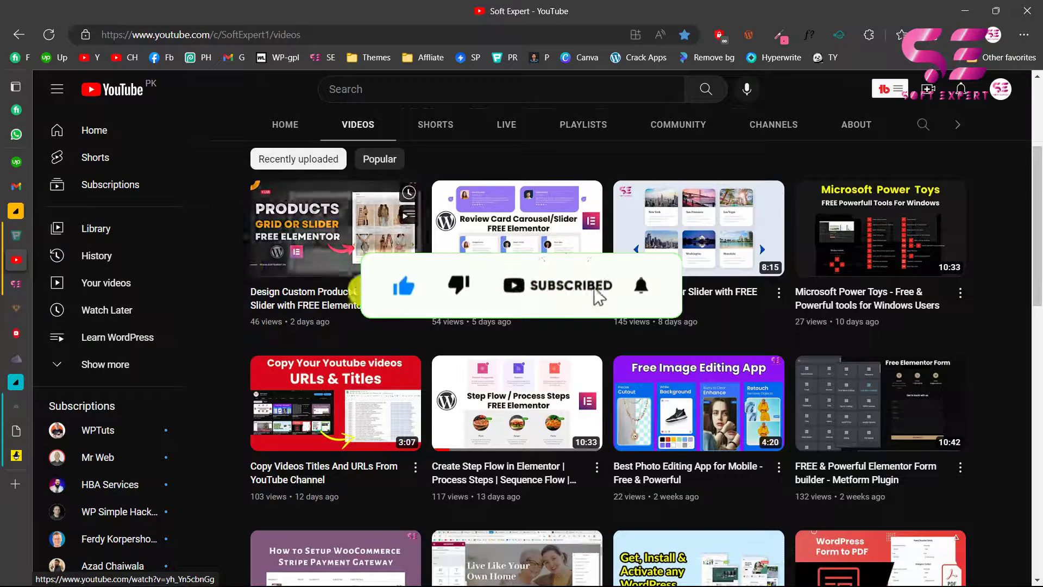
scroll(377, 333, "down", 1)
scroll(380, 337, "up", 1)
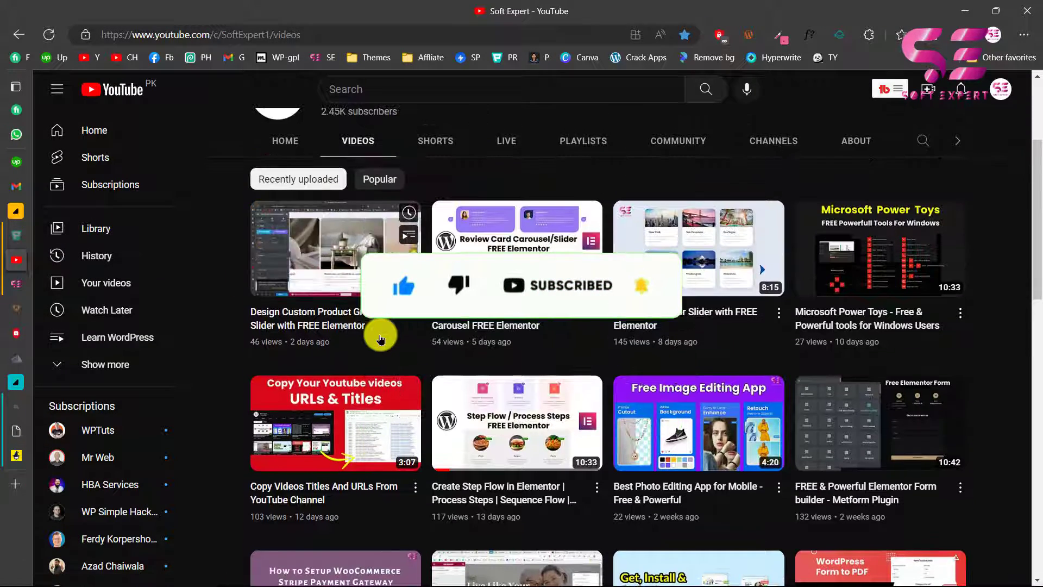
scroll(275, 348, "down", 2)
mouse_move(276, 350)
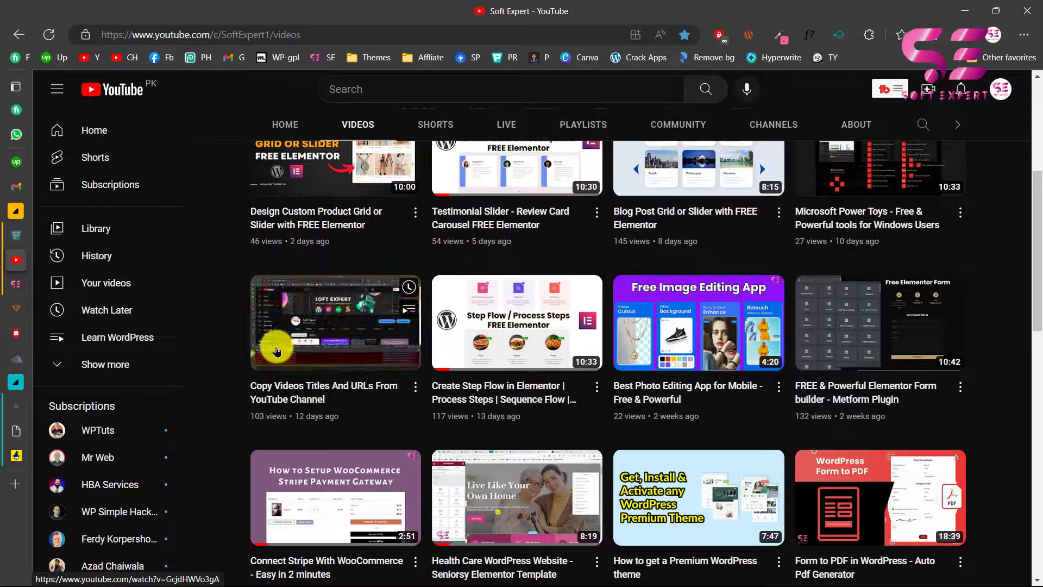